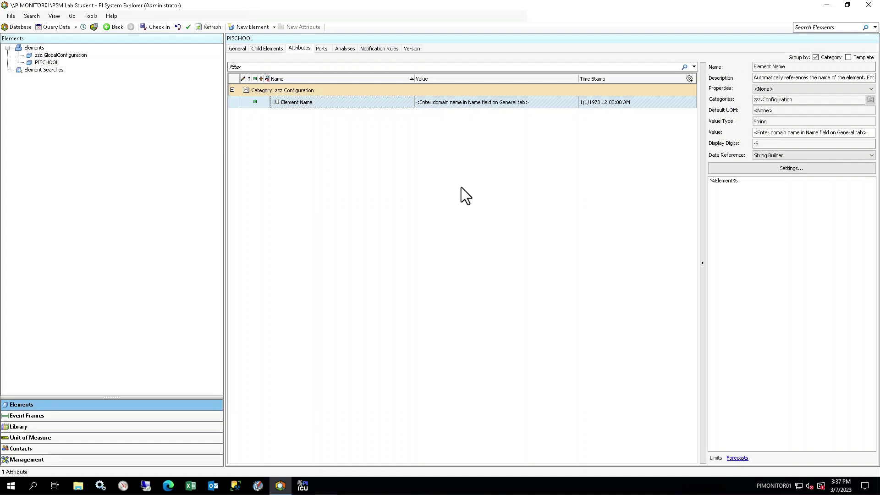
- Create a child element under PISCHOOL with the Domain-Server reference type and PSM Server (Basic) template
left_click(237, 48)
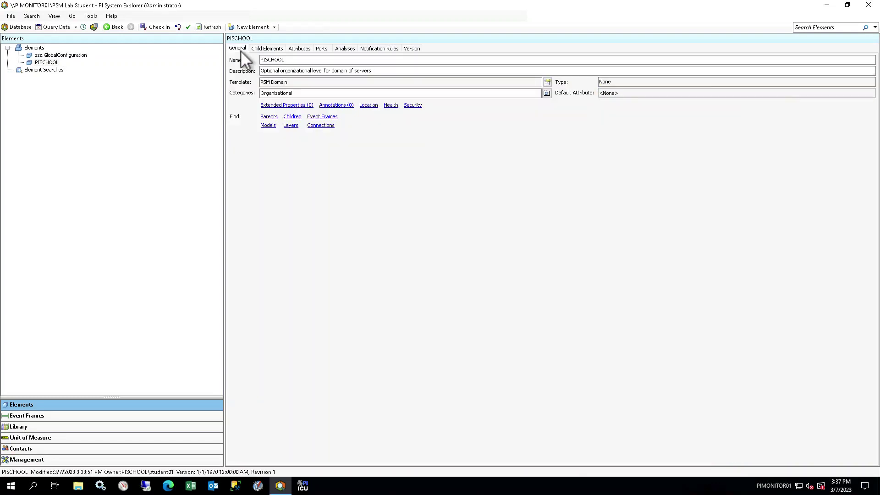
right_click(54, 61)
mouse_move(89, 70)
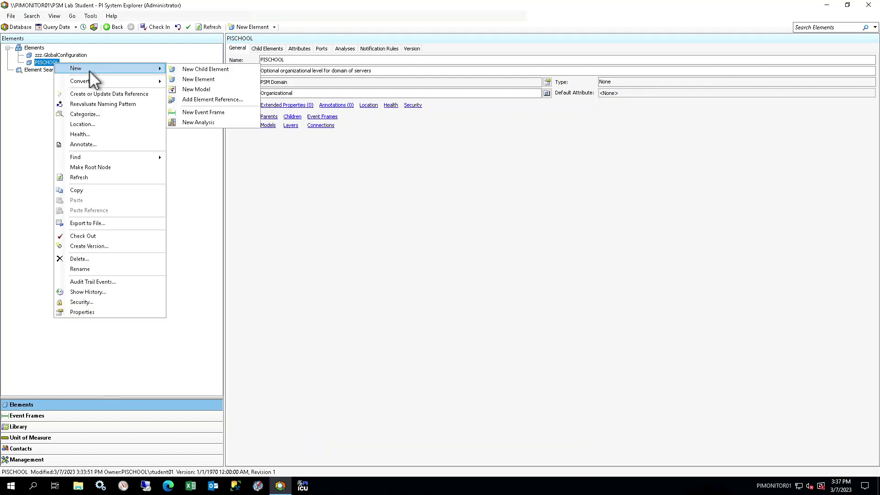
left_click(229, 73)
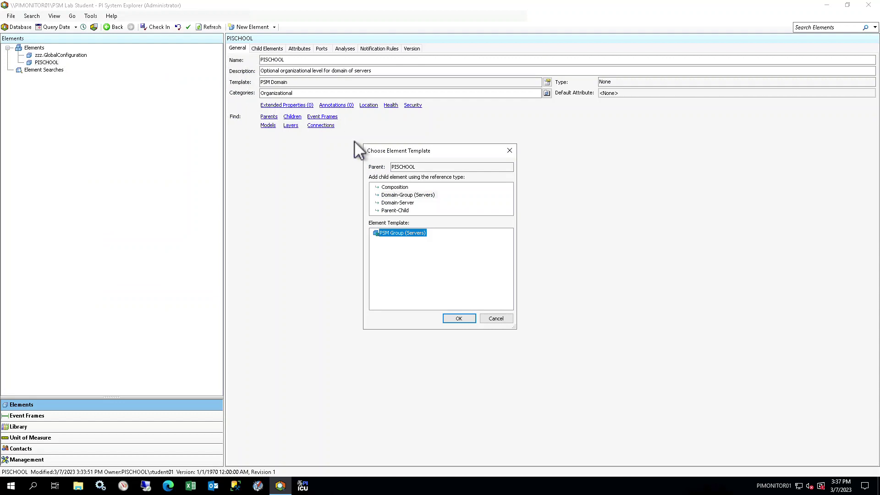
left_click(405, 202)
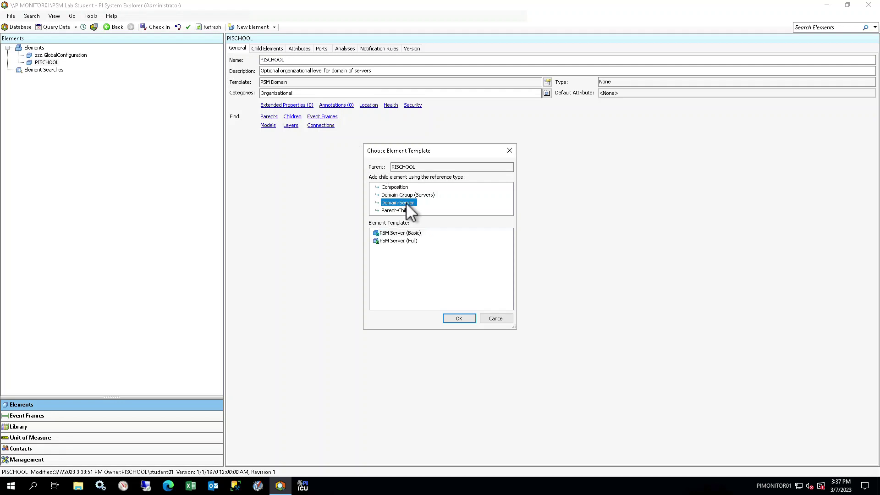
left_click(418, 233)
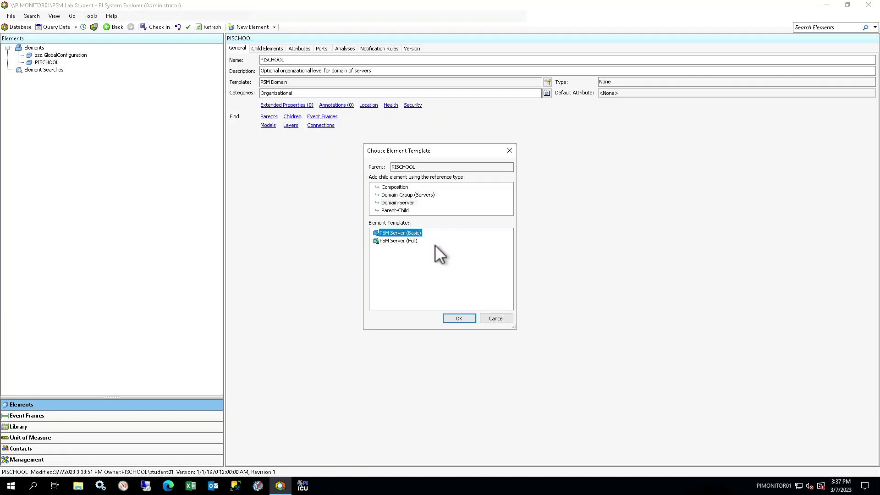
left_click(447, 316)
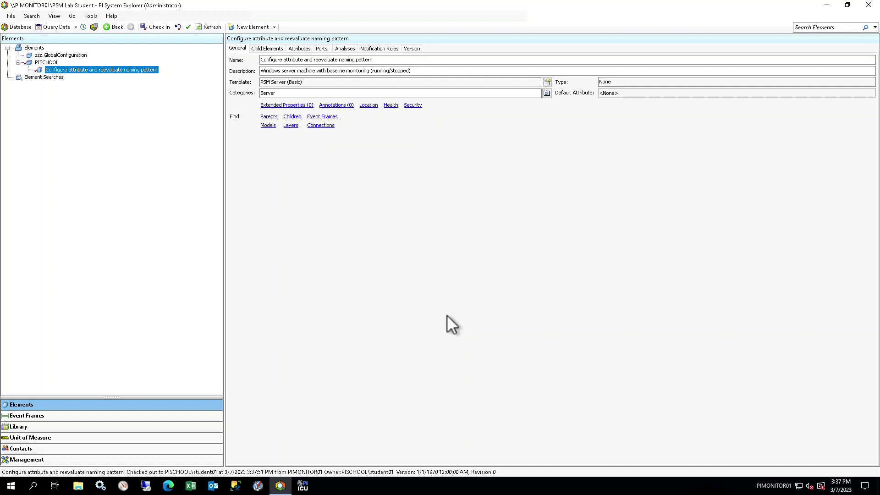
- Display the new element's attributes and expand Target to reveal Location 1, Location 4 and PerfMon Point Source
left_click(306, 48)
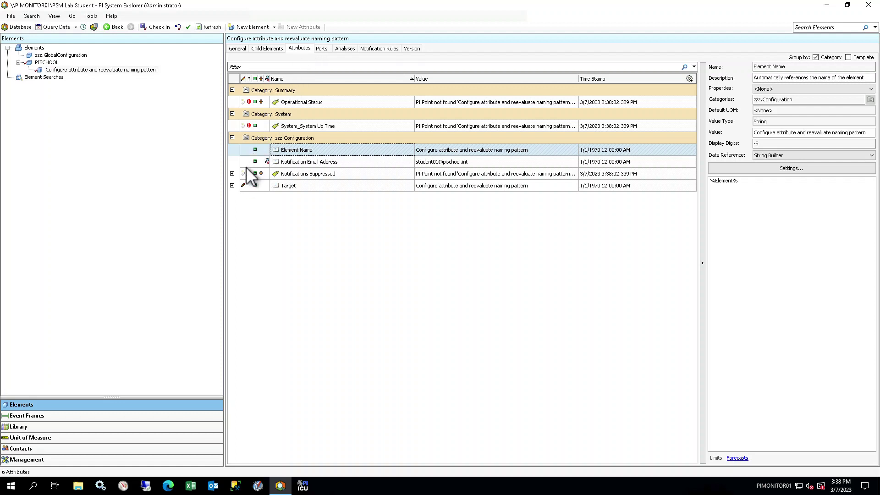
left_click(232, 186)
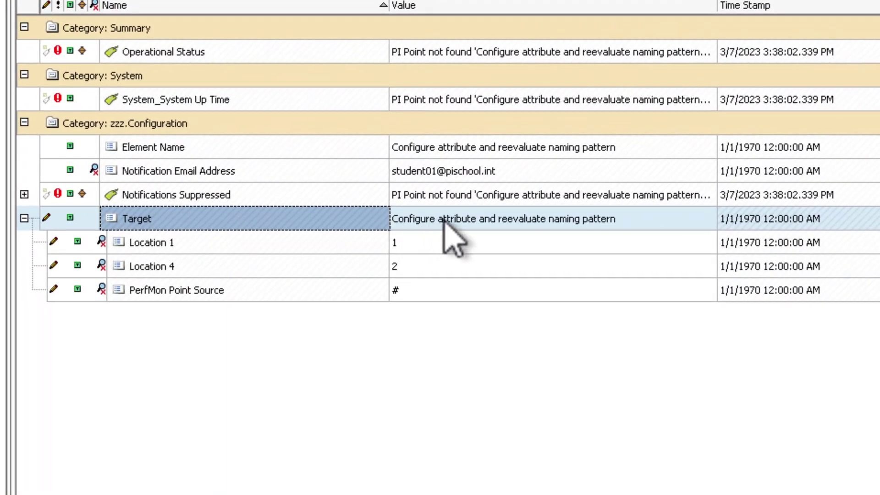
- Set the Target attribute's value to PISRV01
left_click(442, 185)
left_click(518, 219)
type("PI")
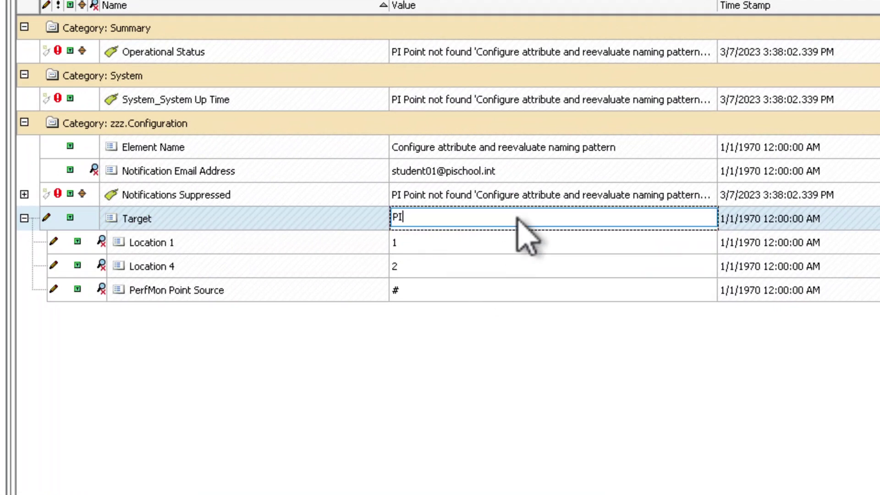
type("SRV01")
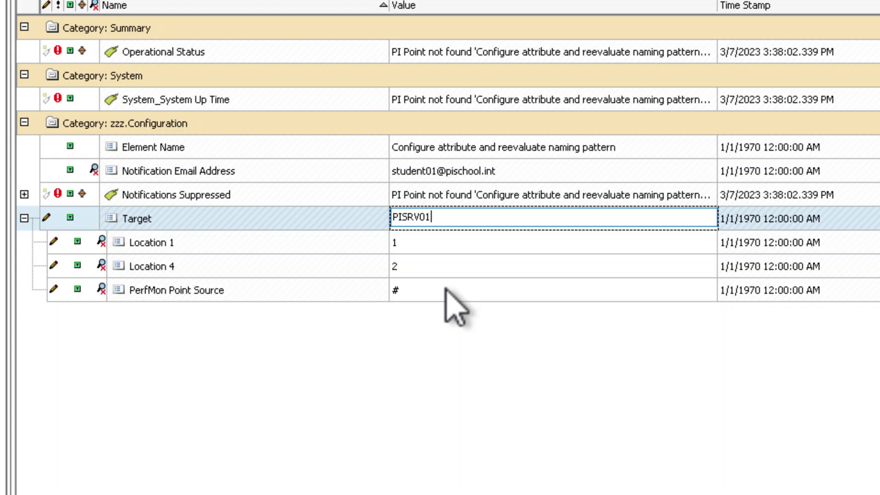
left_click(446, 289)
- Set the PerfMon Point Source value to PIMONITOR01_PERF01
left_click(445, 289)
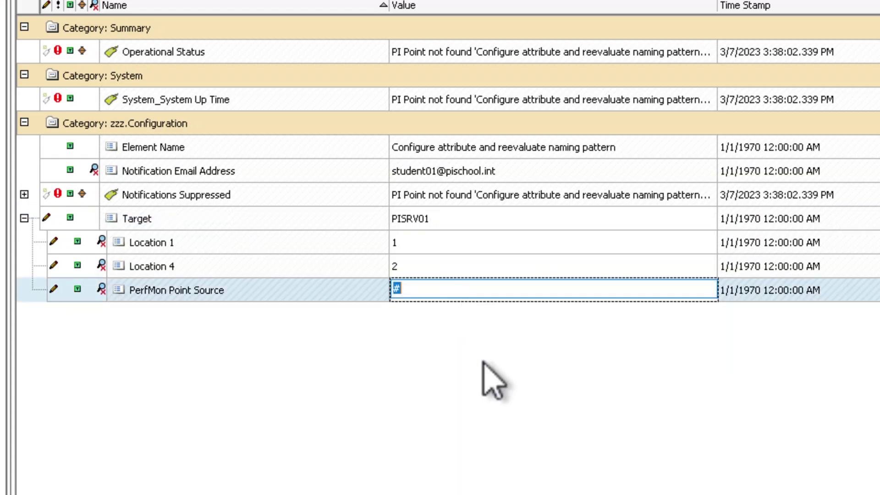
type("PIMONITOR")
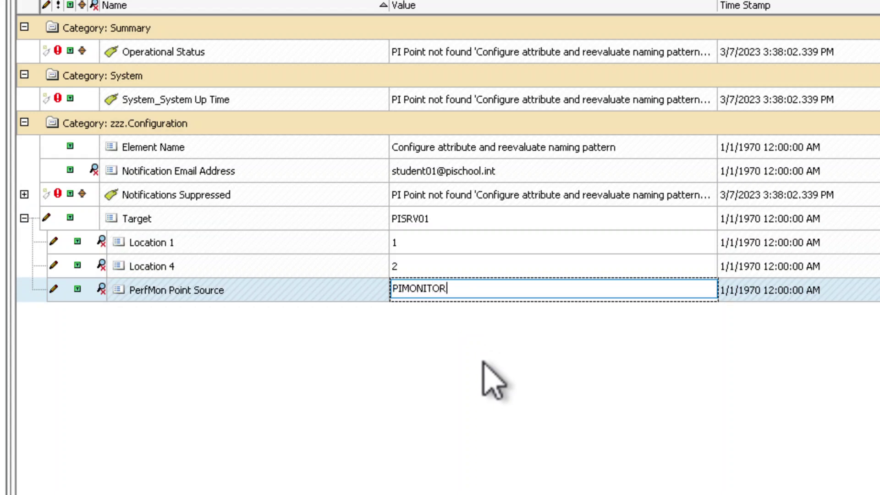
type("01_PERF01")
left_click(458, 378)
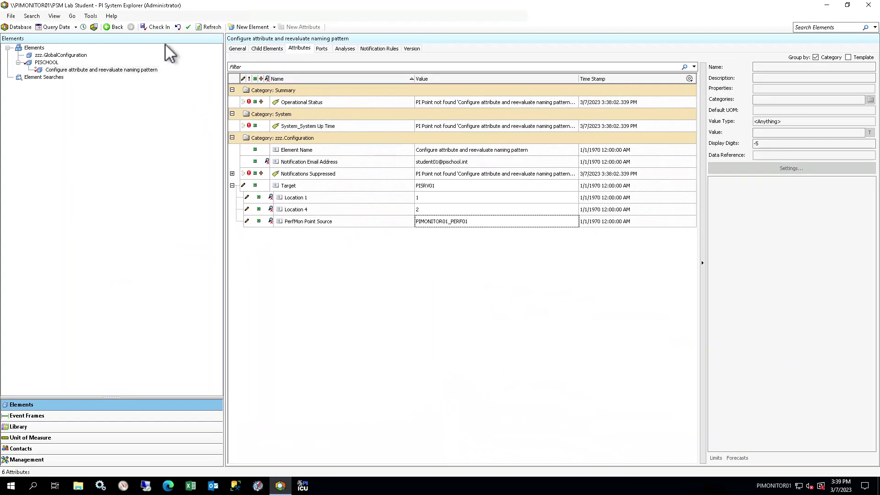
- Check in all pending changes, saving the new server element as PISRV01
left_click(160, 29)
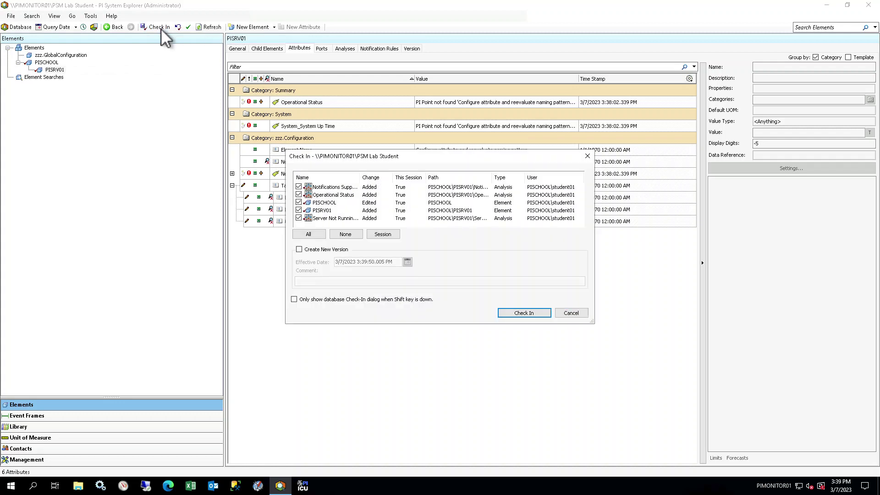
left_click(505, 311)
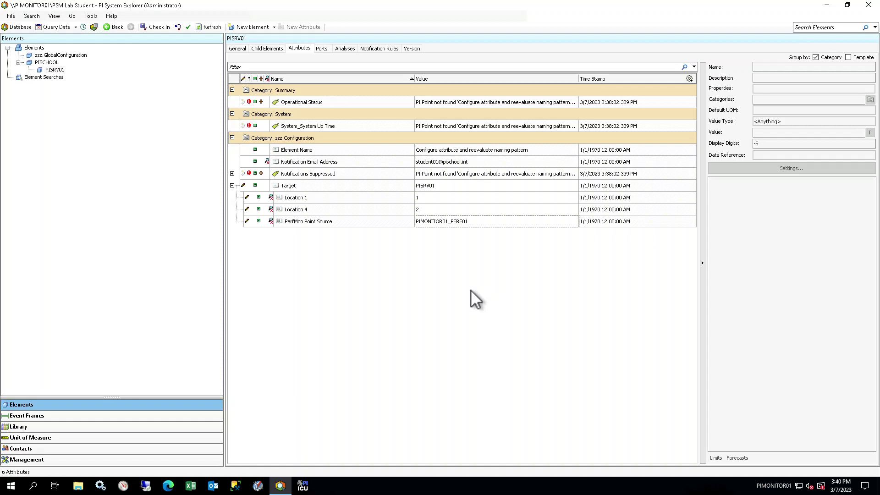
- Create PISRV01 - Data Archive under PISRV01 using Server-Data Archive type and PSM Data Archive template
right_click(63, 71)
mouse_move(95, 74)
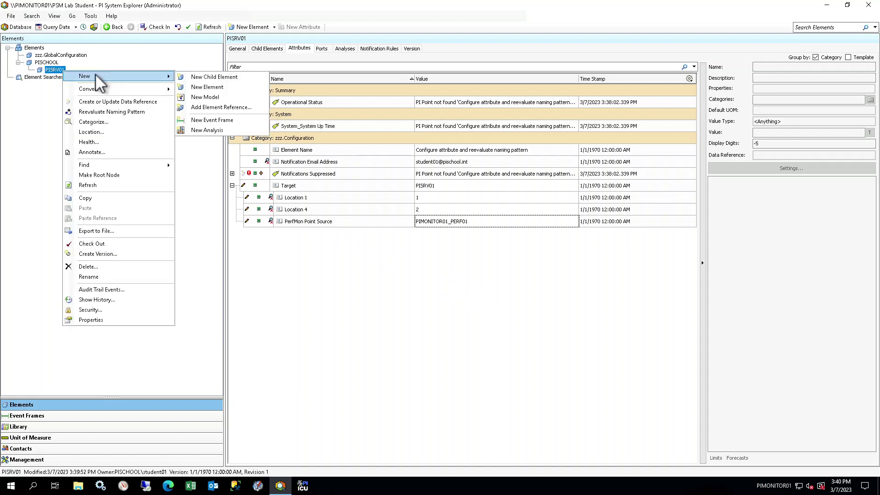
left_click(249, 77)
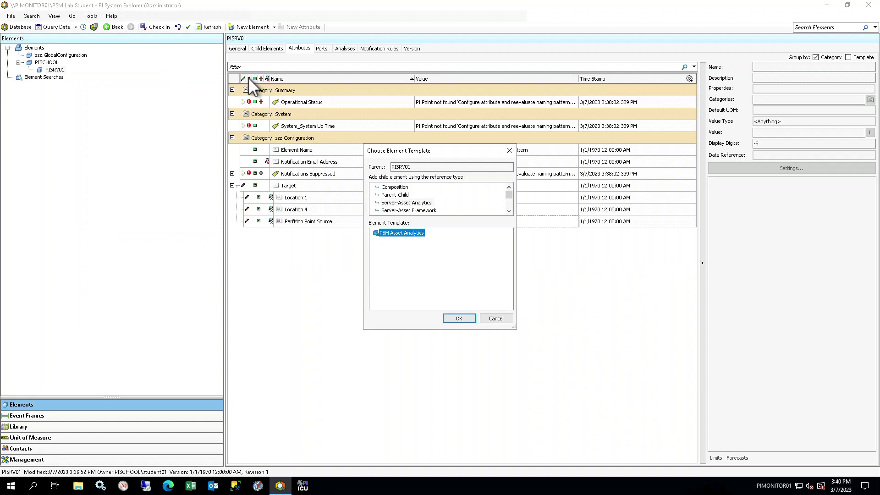
left_click(511, 213)
left_click(511, 212)
left_click(511, 212)
left_click(424, 196)
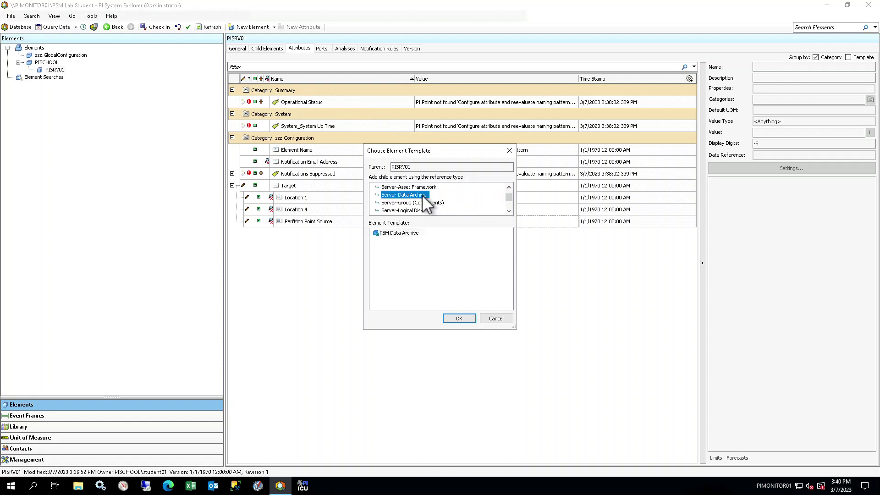
left_click(414, 233)
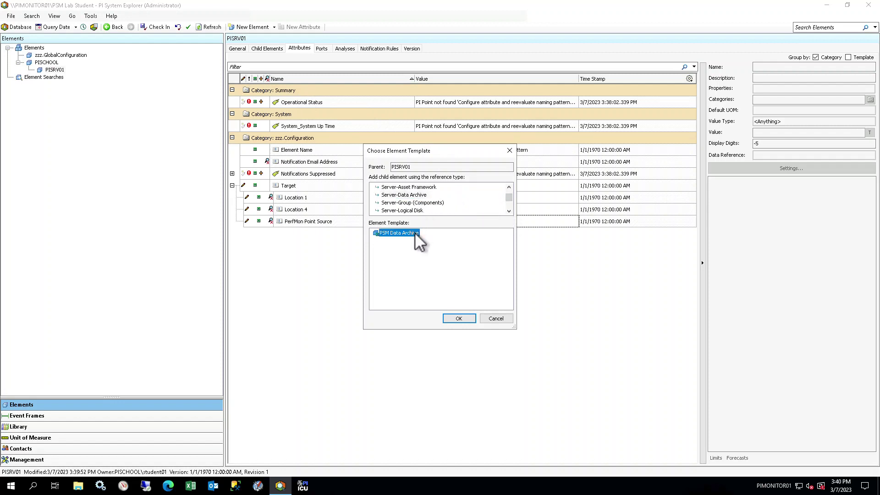
left_click(459, 318)
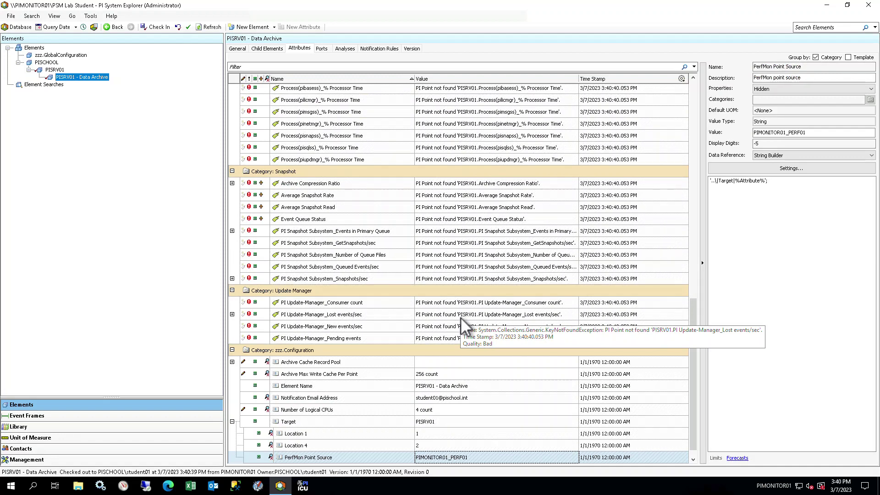
left_click_drag(694, 339, 670, 156)
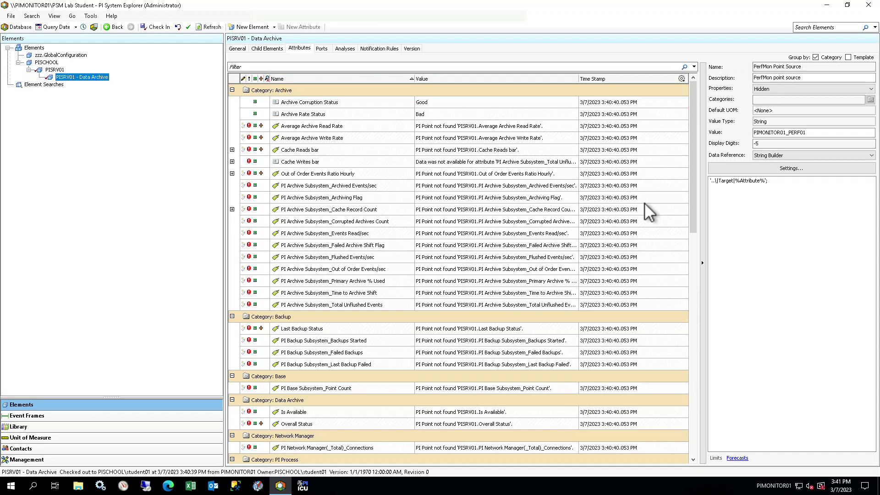
left_click_drag(691, 140, 691, 452)
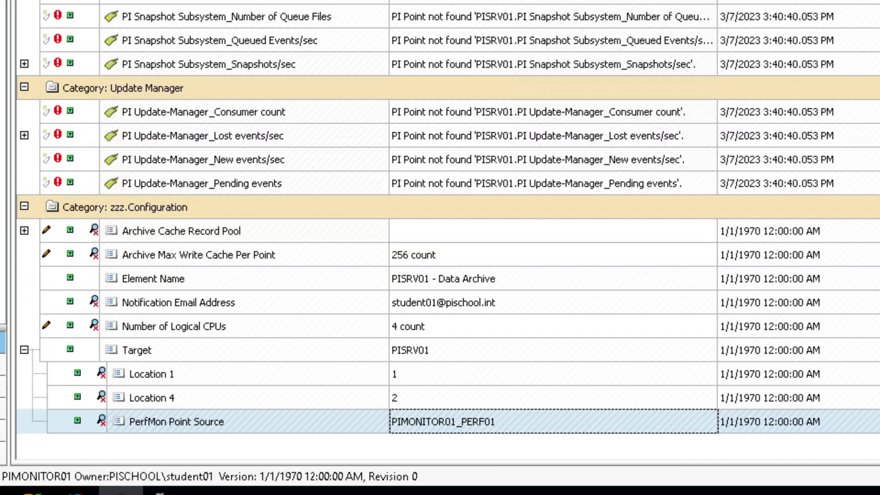
- Set Archive Cache Record Pool to Default (4x point count), then review write cache and logical CPU settings
left_click(445, 232)
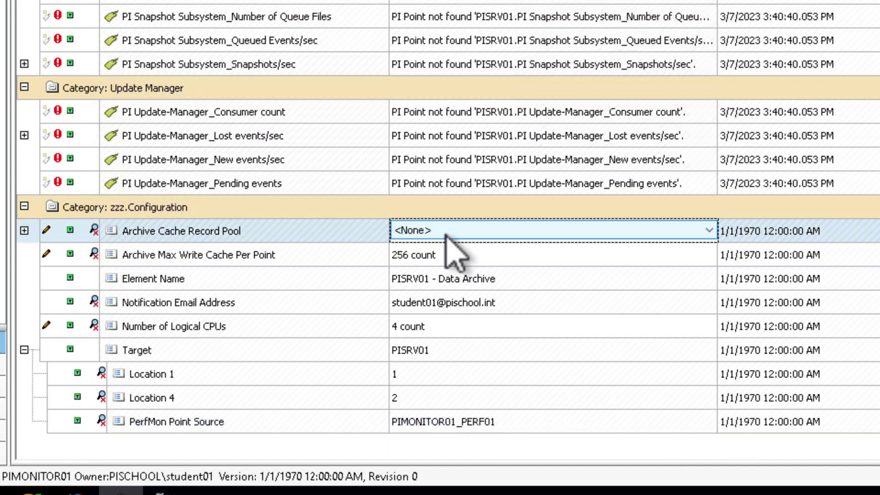
left_click(634, 233)
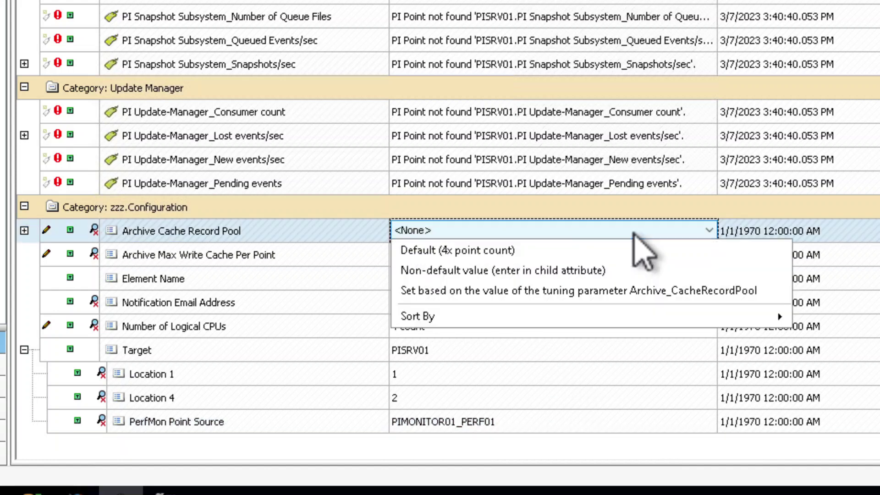
left_click(528, 252)
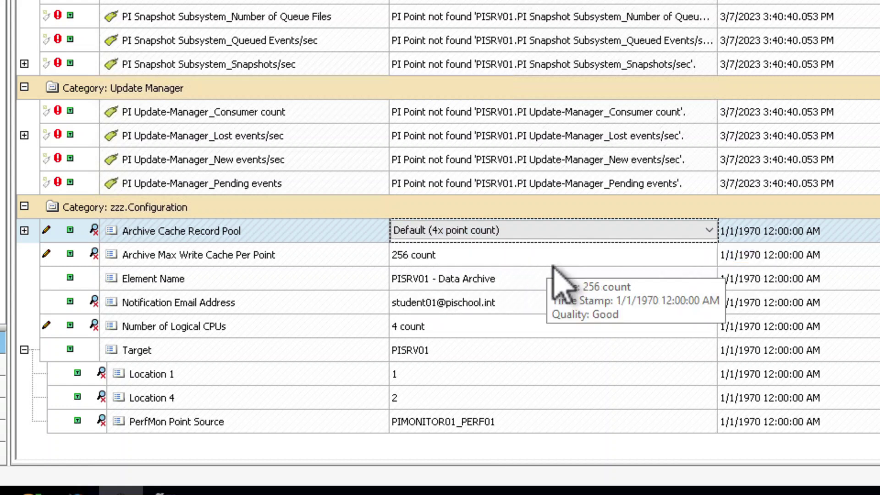
left_click(553, 264)
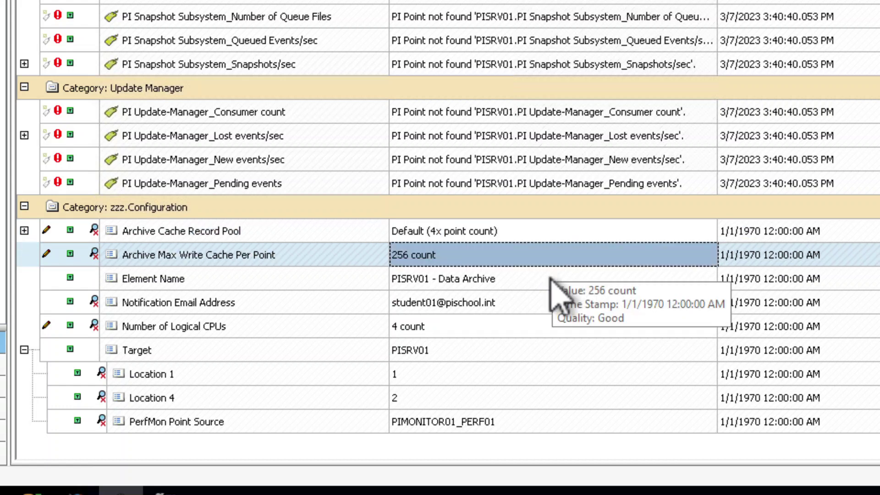
left_click(531, 330)
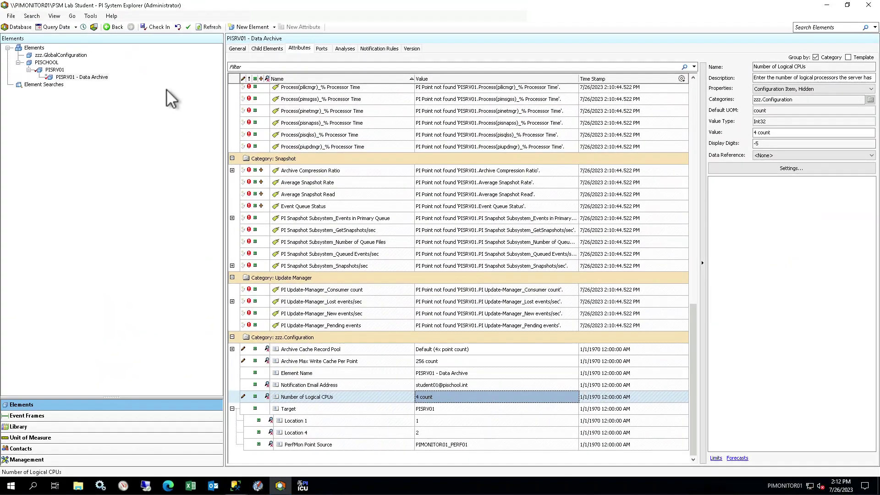
- Check in the Data Archive element's pending additions, including its analyses
left_click(156, 27)
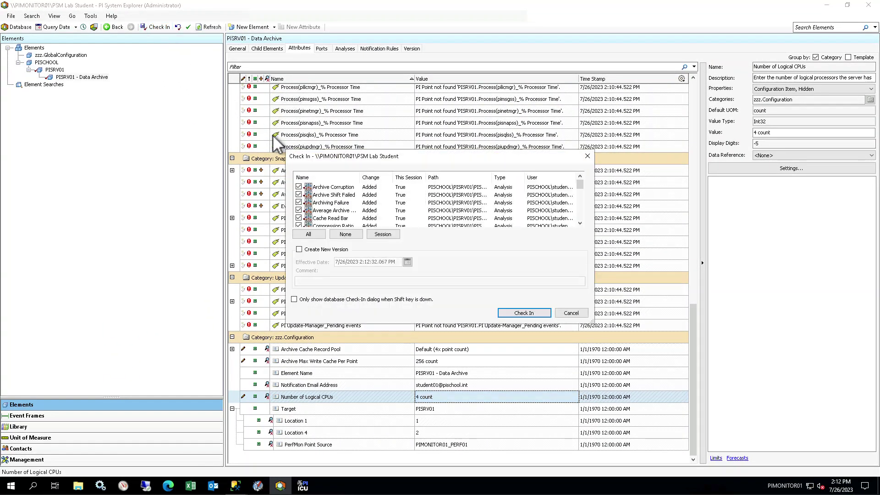
left_click(522, 312)
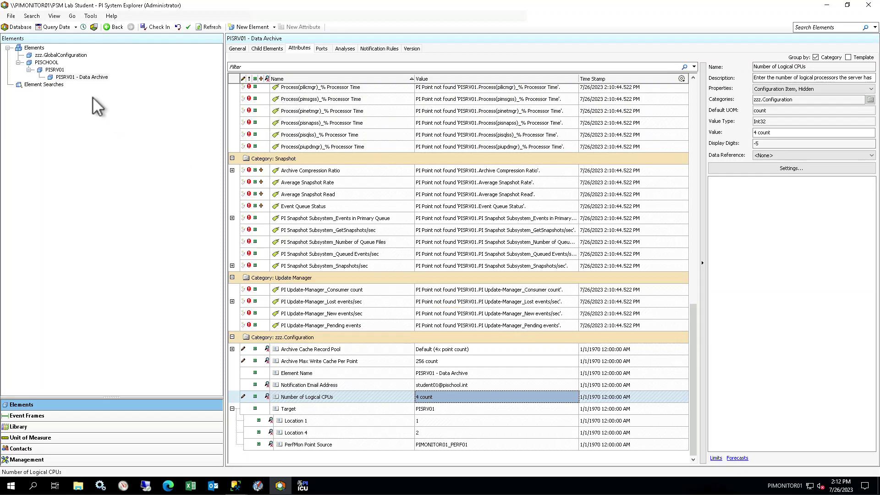
- Run Create or Update Data Reference on PISRV01 to create its attributes' PI points
left_click(58, 70)
right_click(58, 70)
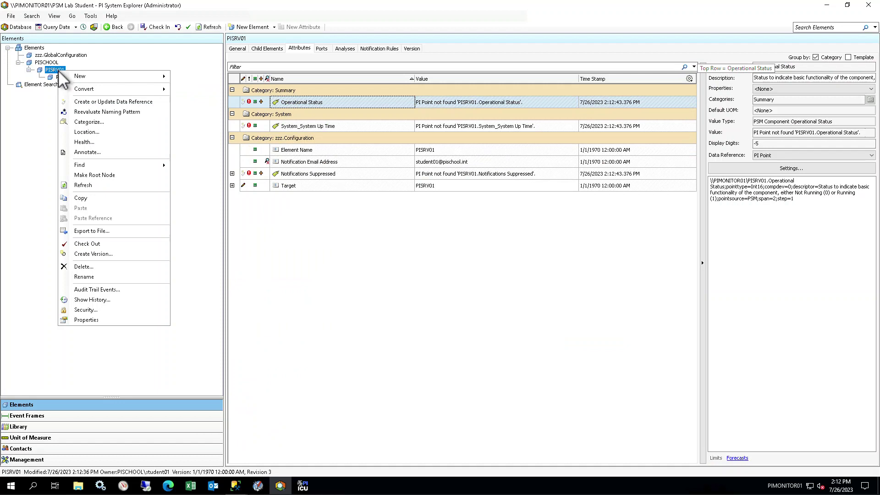
left_click(150, 106)
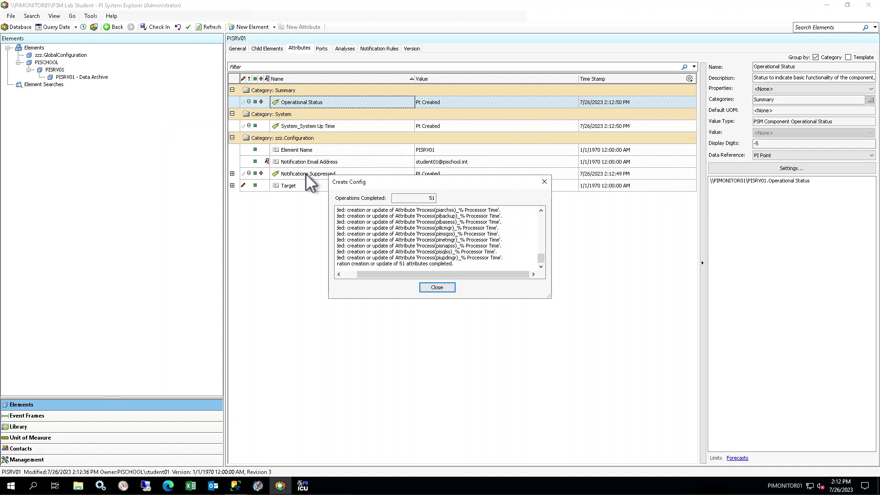
- Close the Create Config results and select PISRV01 - Data Archive to view its attributes
left_click(445, 287)
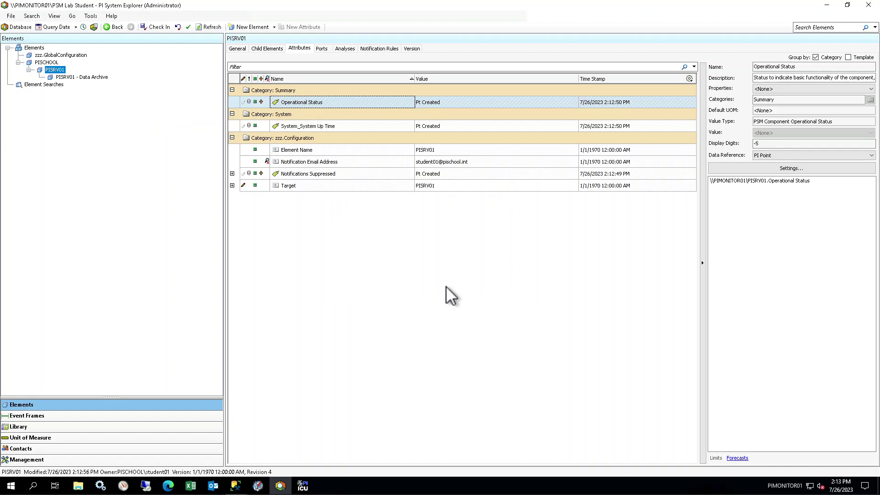
left_click(62, 74)
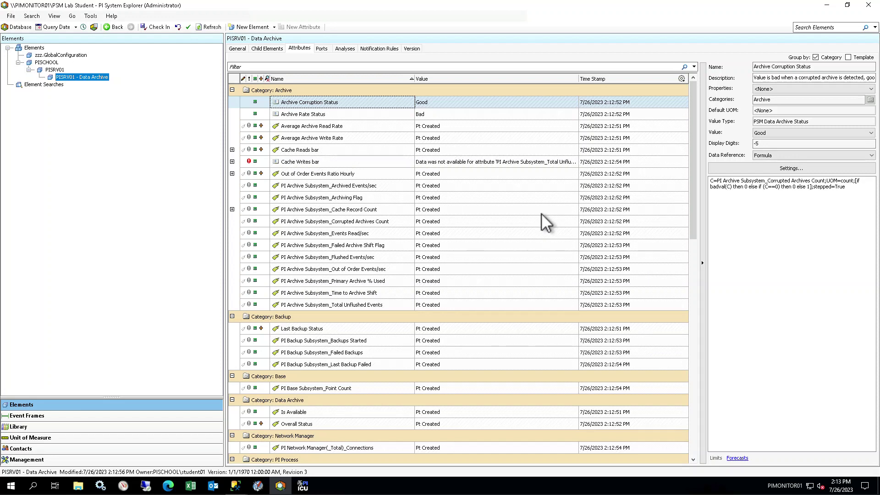
- Review the Data Archive's analyses list, then enlarge its Notification Rules list to show every rule
left_click(351, 47)
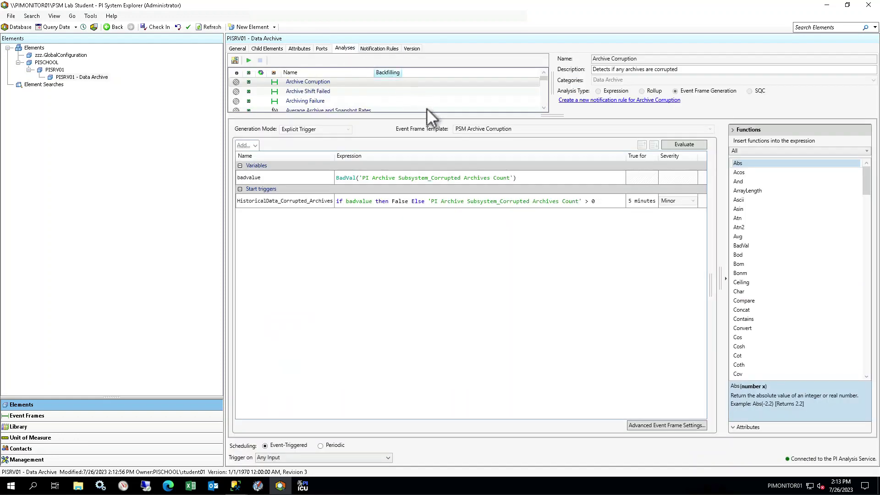
left_click_drag(529, 115, 547, 246)
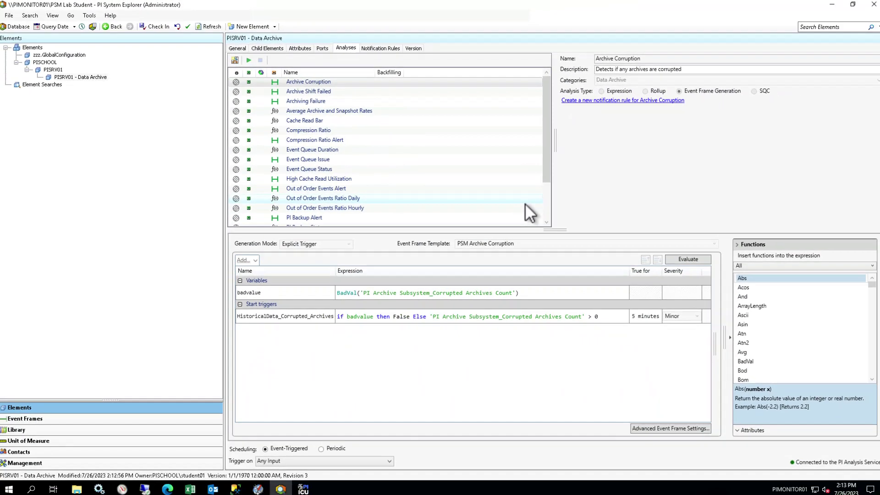
left_click(380, 48)
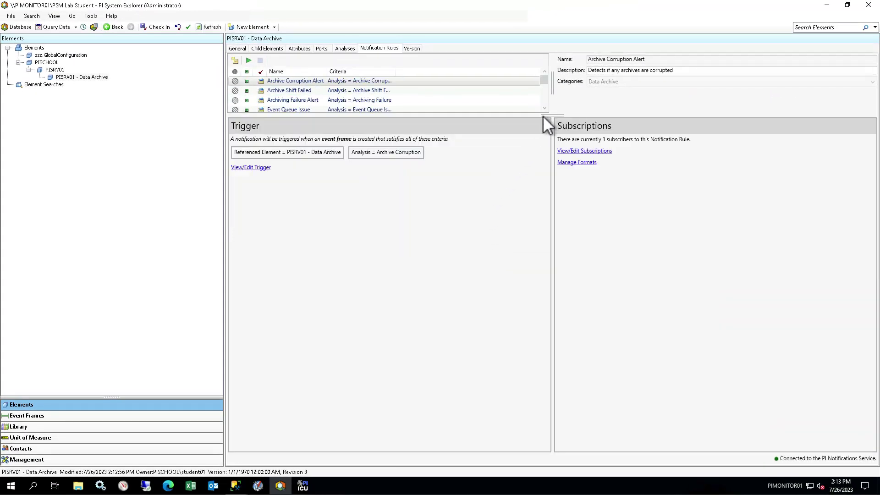
left_click_drag(543, 115, 529, 180)
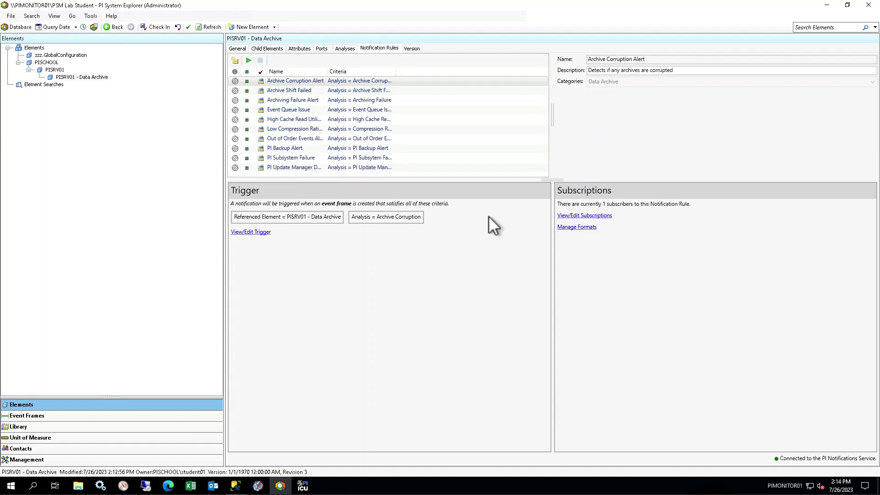
- On the Management page, select all 23 analyses and enable them
left_click(49, 458)
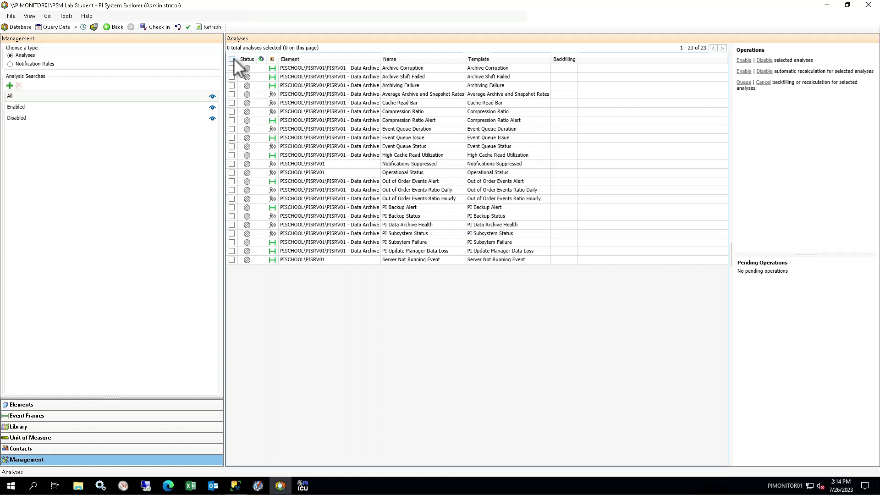
left_click(232, 58)
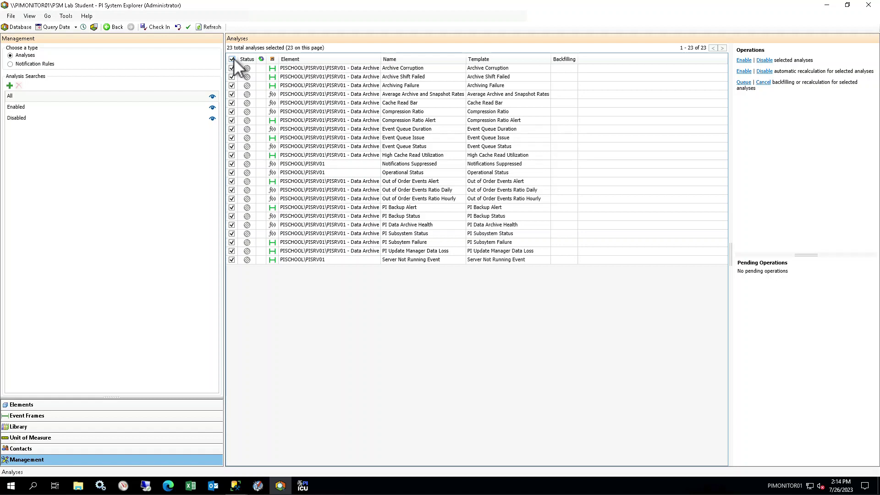
left_click(745, 60)
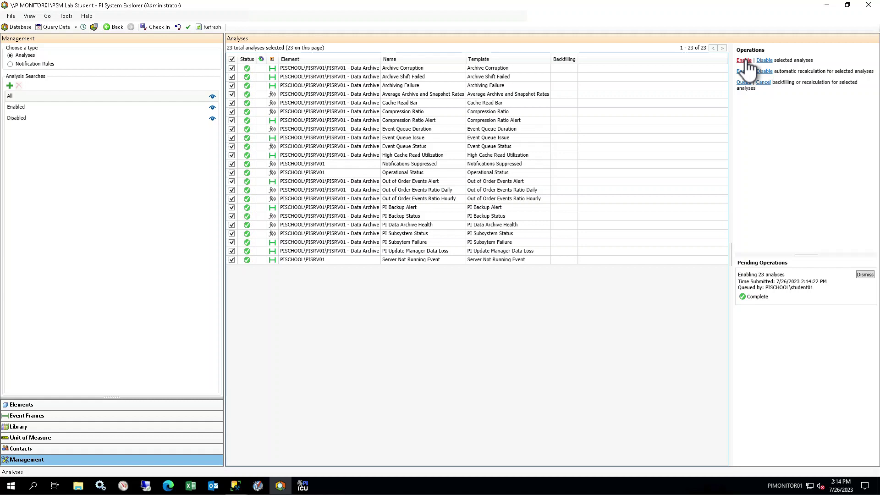
- Switch the Management list to Notification Rules, select all 11 rules, and enable them
left_click(27, 63)
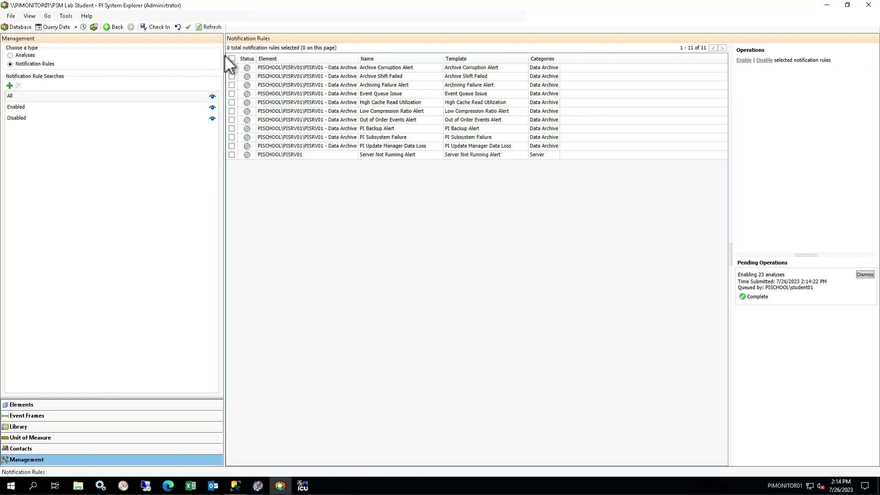
left_click(233, 58)
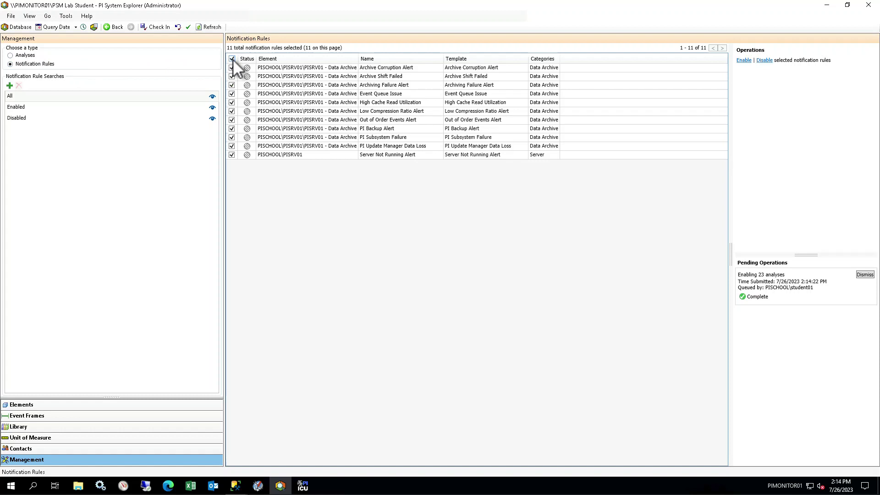
left_click(744, 61)
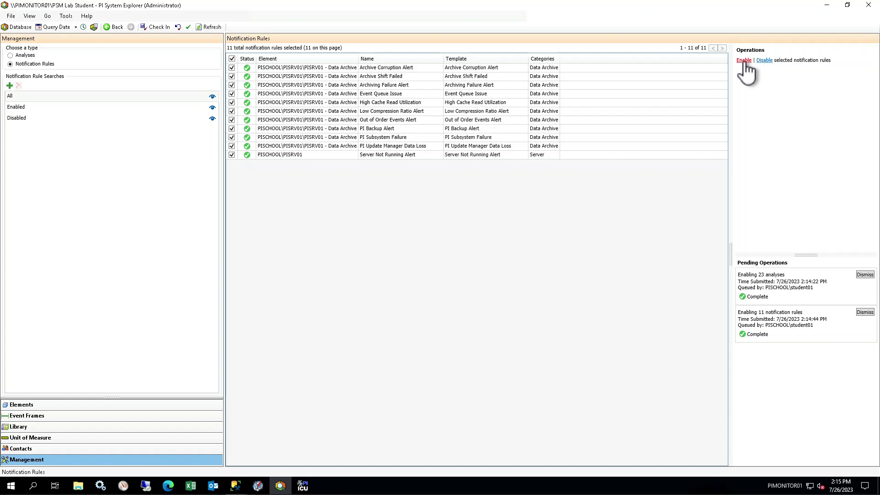
- Open the PI Subsystem Status analysis on the Data Archive element's Analyses tab
left_click(111, 405)
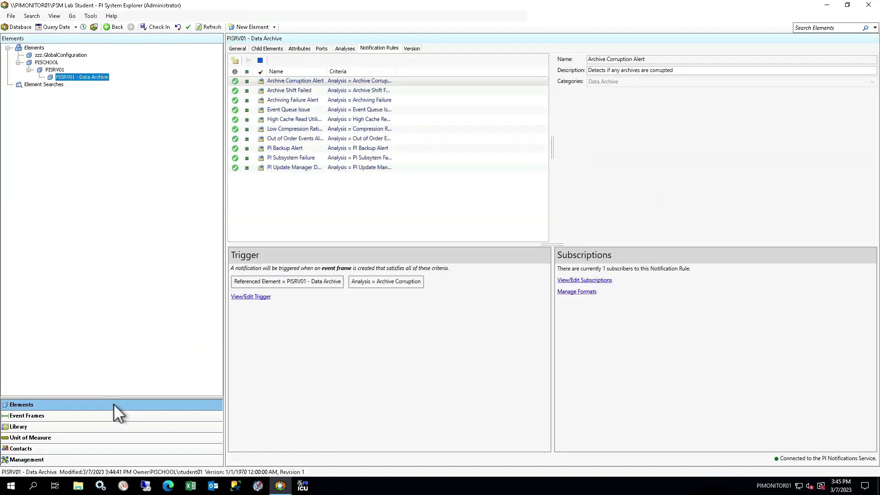
left_click(336, 46)
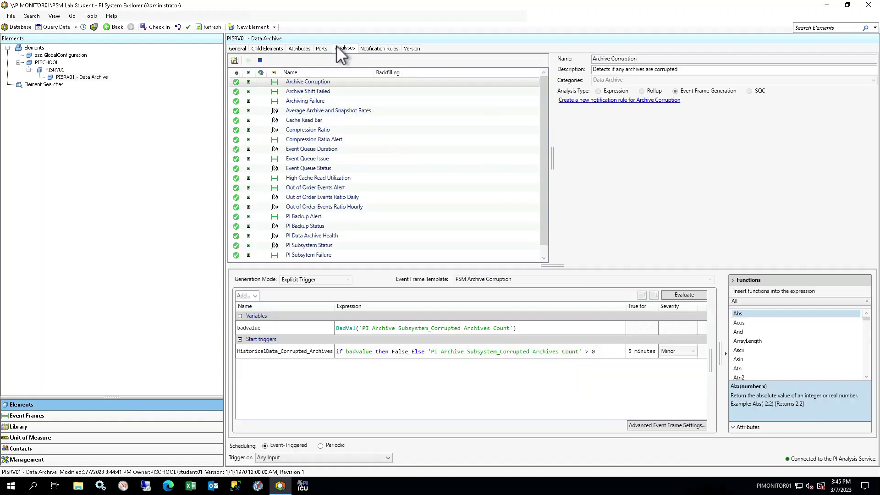
left_click(345, 246)
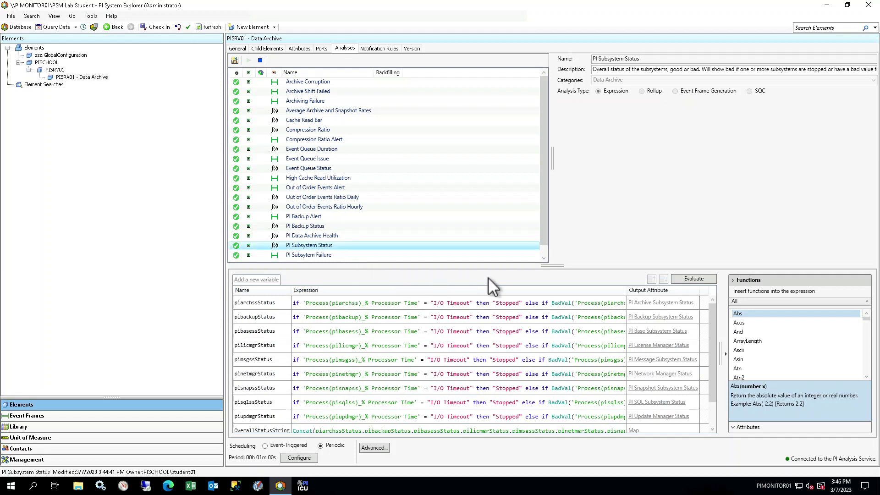
- Enlarge the expression grid and expand the piarchssStatus, OverallStatusString and OverallStatus expressions
left_click_drag(547, 258, 546, 153)
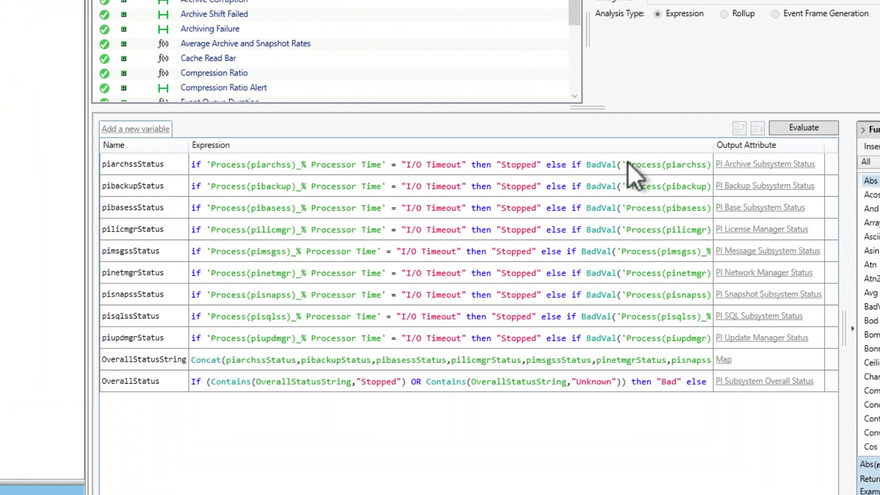
left_click(579, 189)
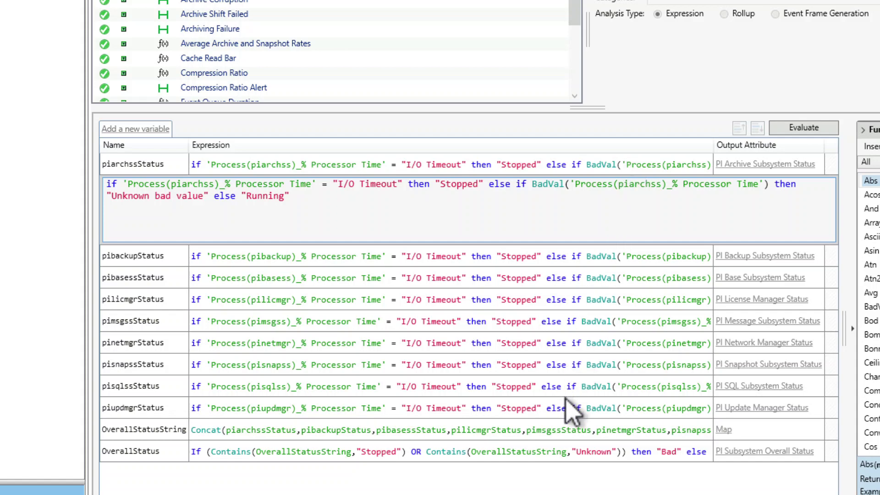
left_click(587, 429)
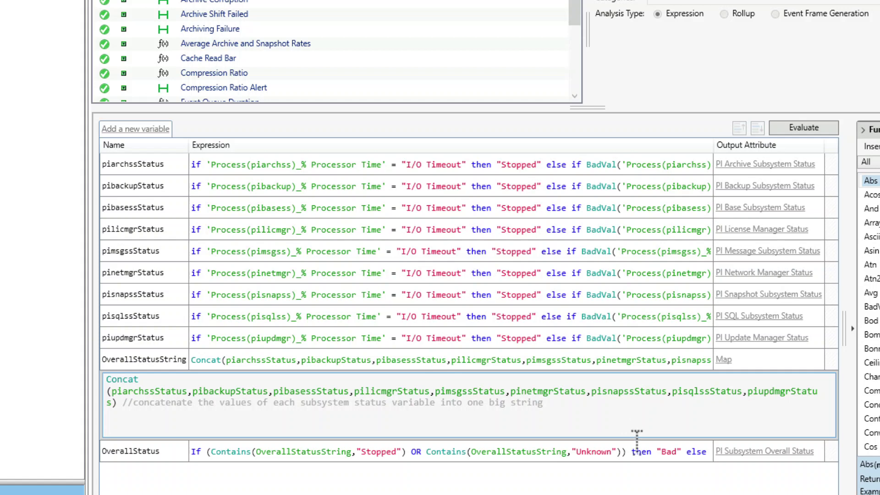
left_click(642, 459)
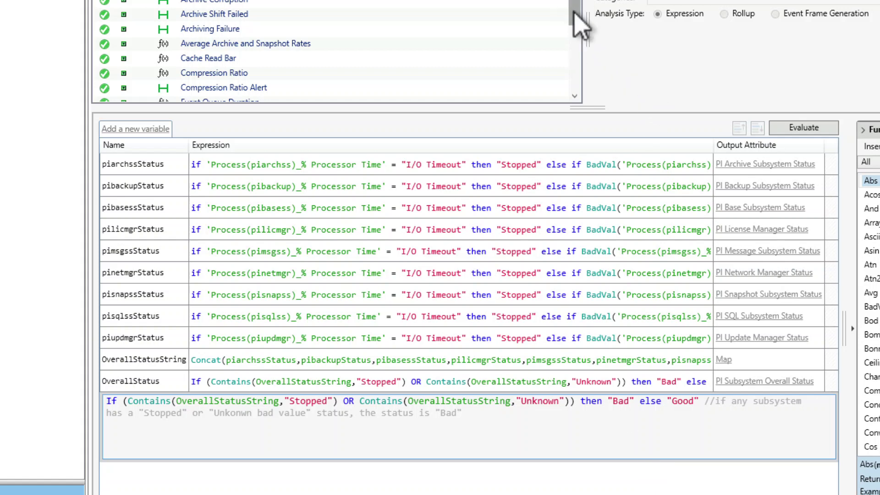
left_click_drag(576, 16, 575, 88)
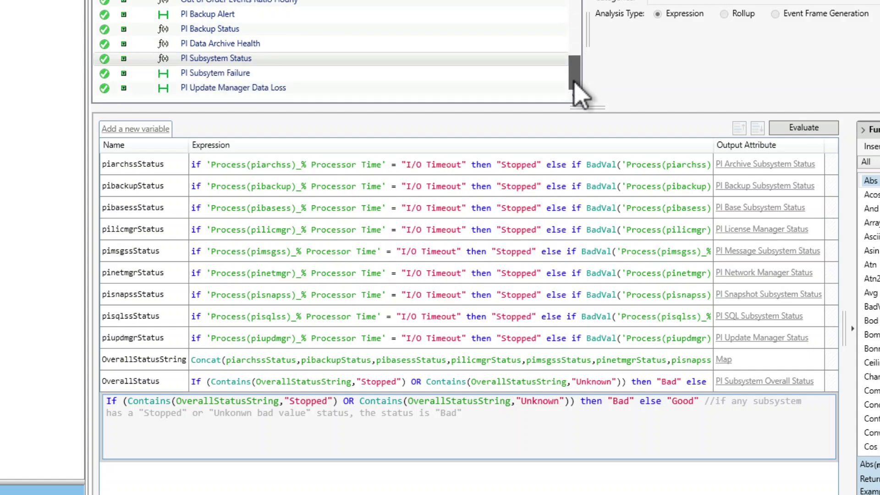
- Select the PI Subsystem Failure analysis to show its Event Frame Generation settings
left_click(408, 76)
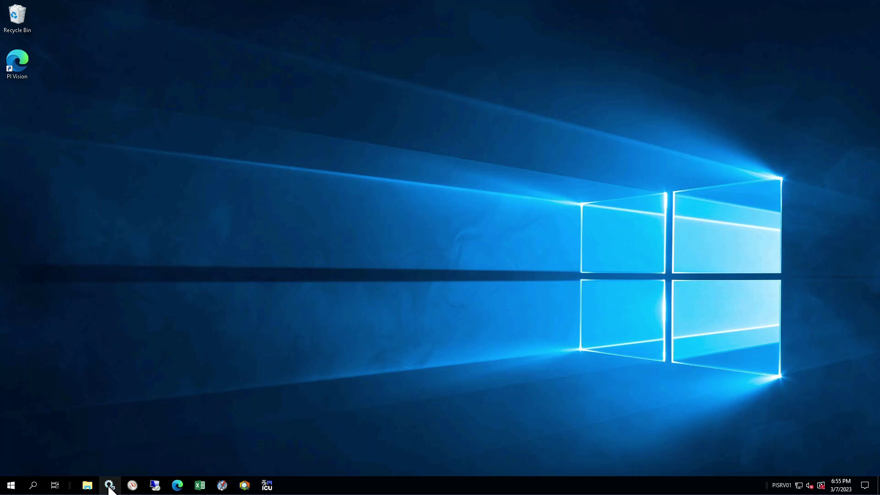
- Open the PI Backup Subsystem service's Properties from the Windows Services list
left_click(110, 486)
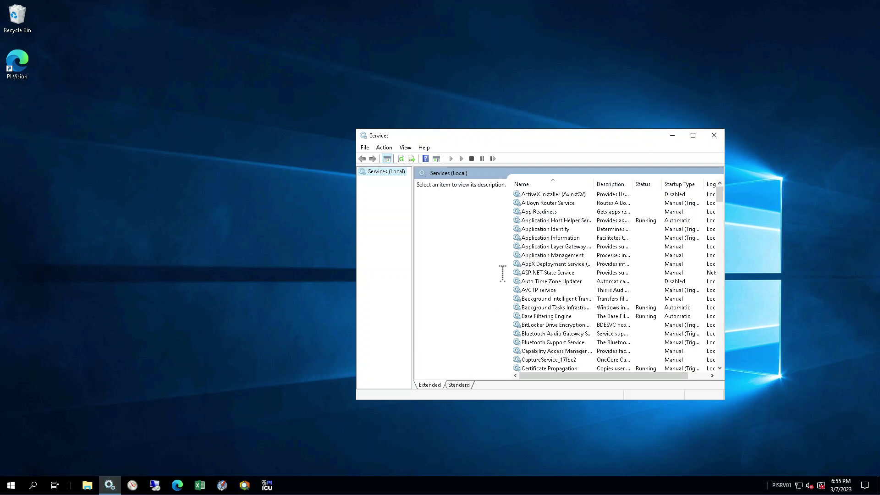
left_click(538, 231)
type("pi")
key("Down")
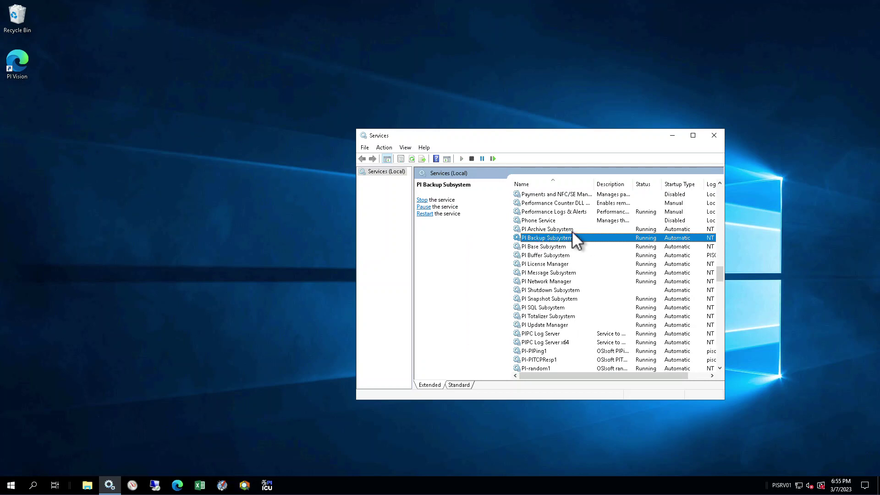
right_click(587, 238)
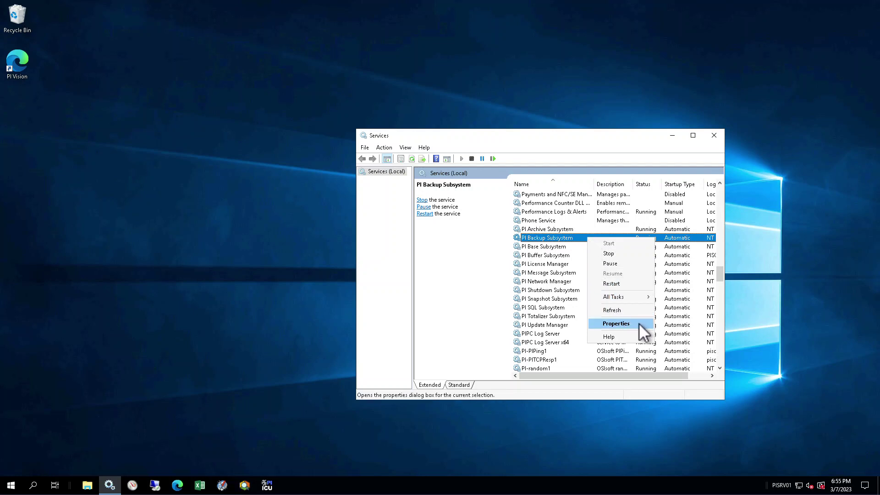
left_click(616, 324)
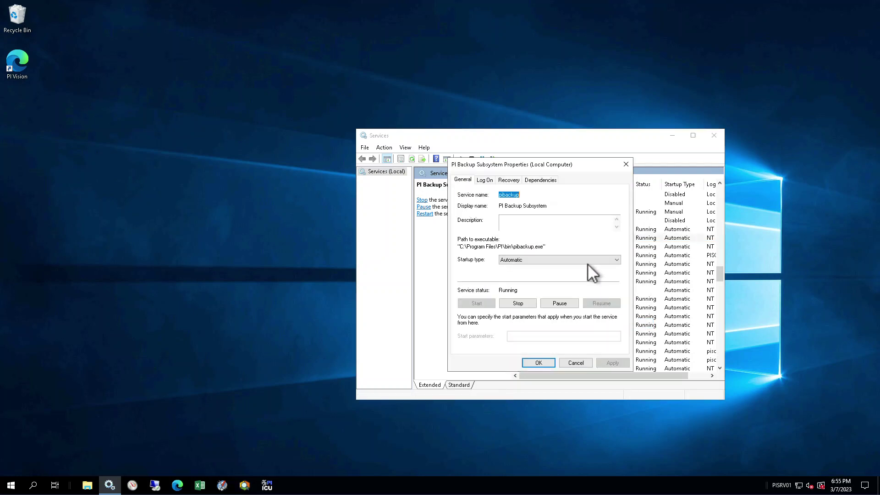
- Set PI Backup Subsystem's startup type to Disabled, apply it, and stop the service
left_click(587, 260)
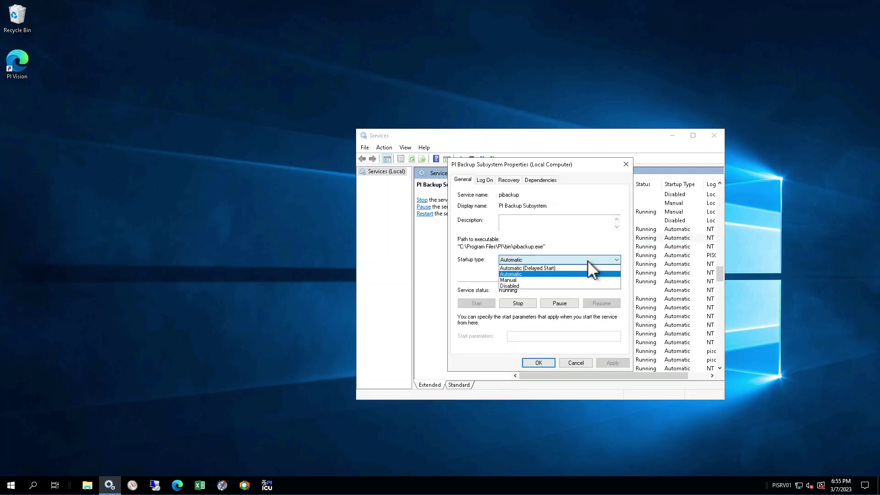
left_click(582, 284)
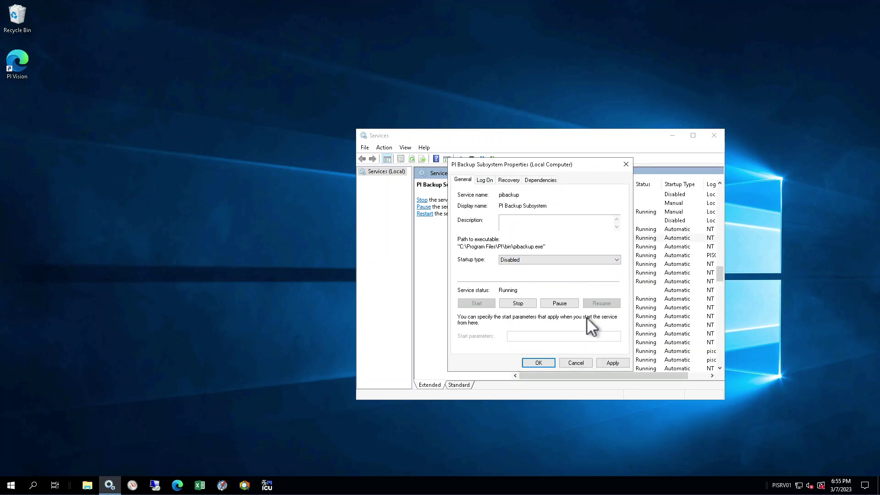
left_click(610, 360)
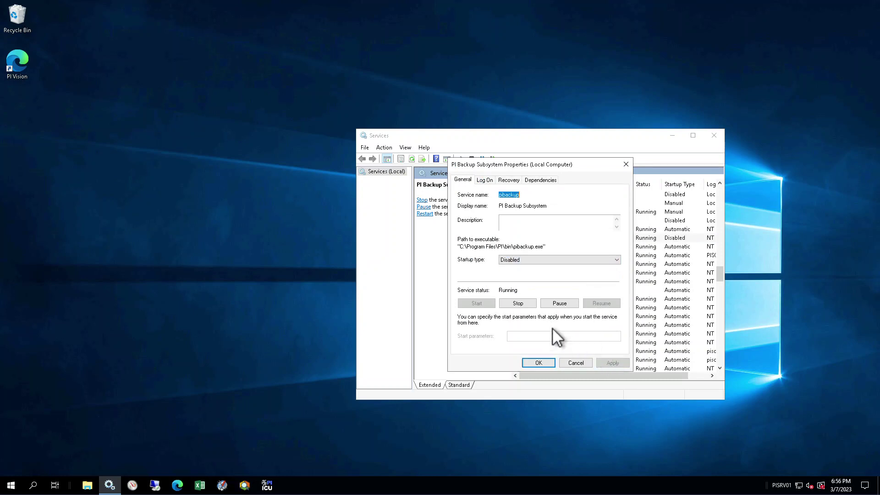
left_click(532, 306)
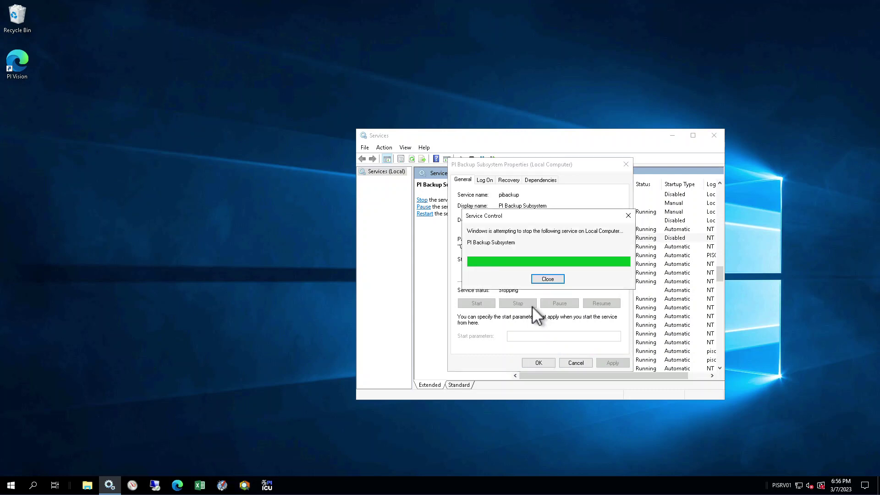
left_click(542, 361)
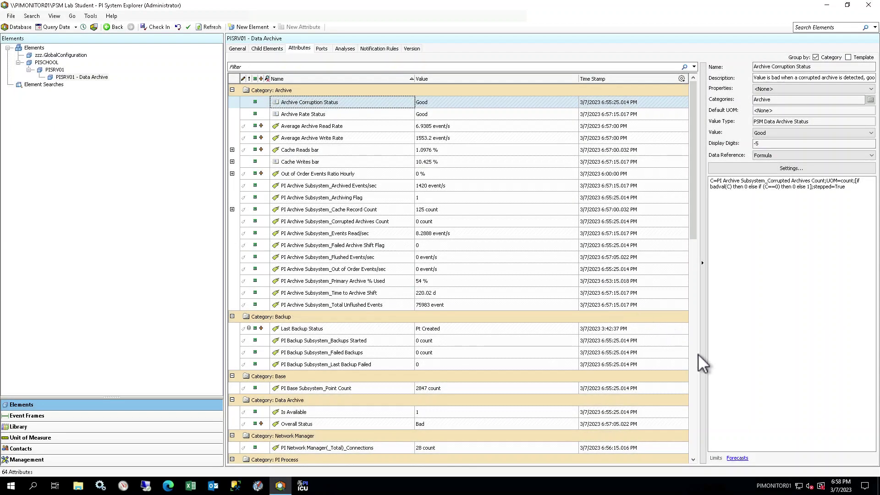
- Confirm PI Backup Subsystem Status reads Stopped under PI Process, then view the element's analyses
left_click(695, 358)
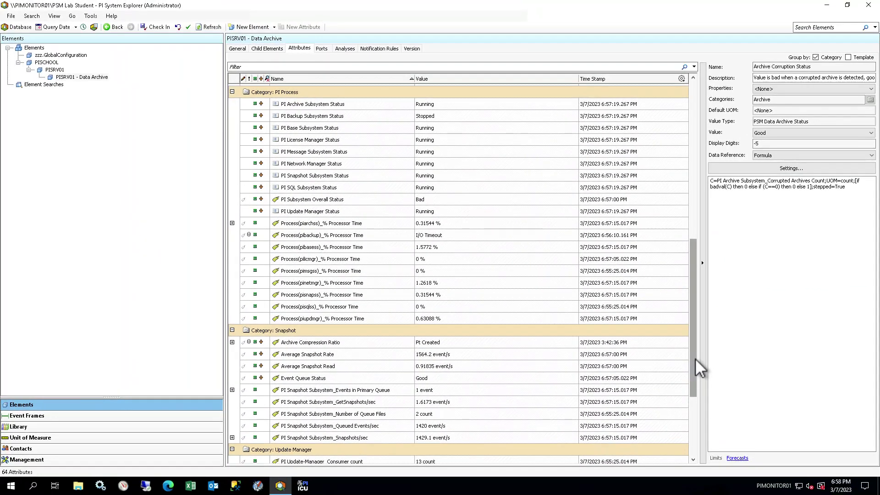
left_click(349, 48)
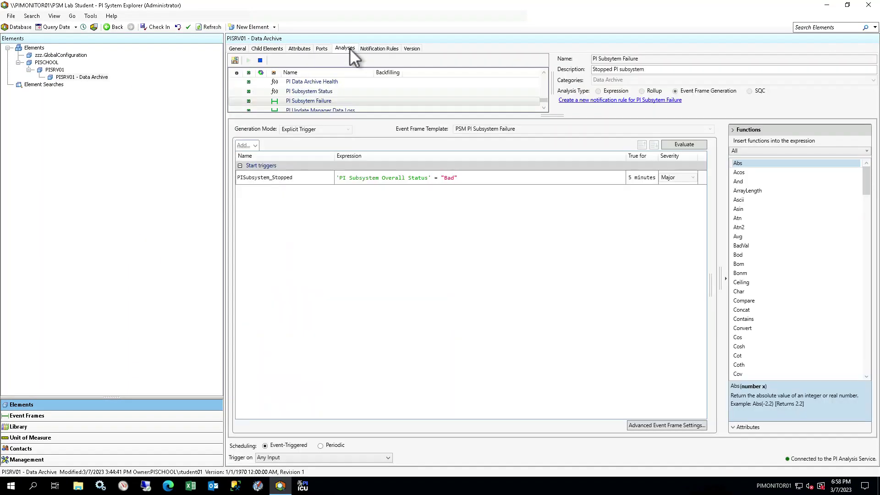
- Evaluate PI Subsystem Status, showing pibackupStatus as Stopped and OverallStatus as Bad
left_click_drag(543, 114, 548, 209)
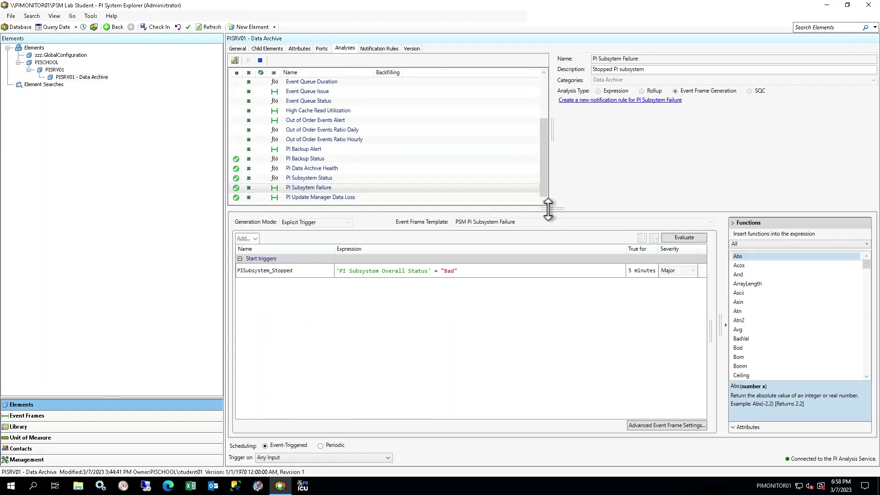
left_click(373, 177)
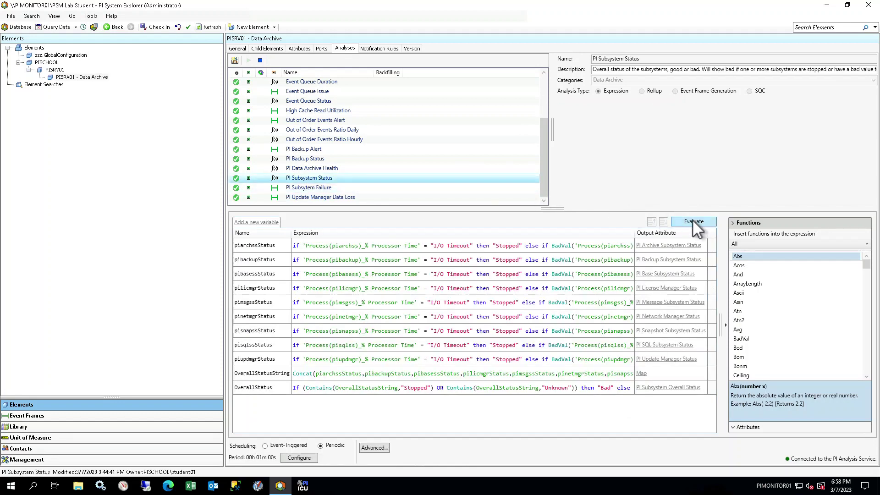
left_click(694, 220)
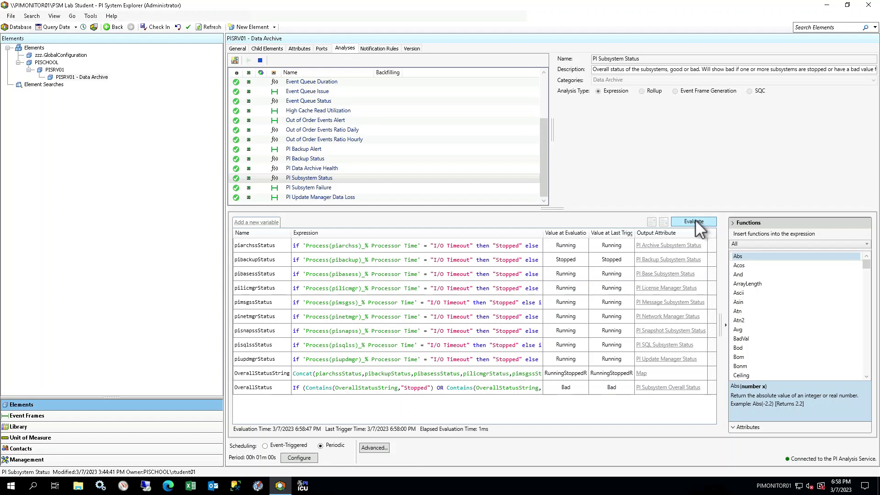
- Evaluate the PI Subsystem Failure start trigger, which returns True, and launch Outlook
left_click(378, 187)
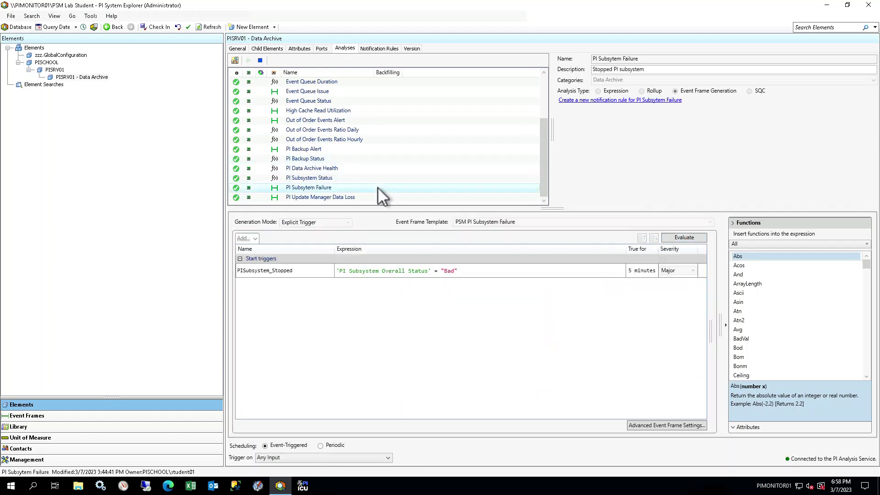
left_click(685, 236)
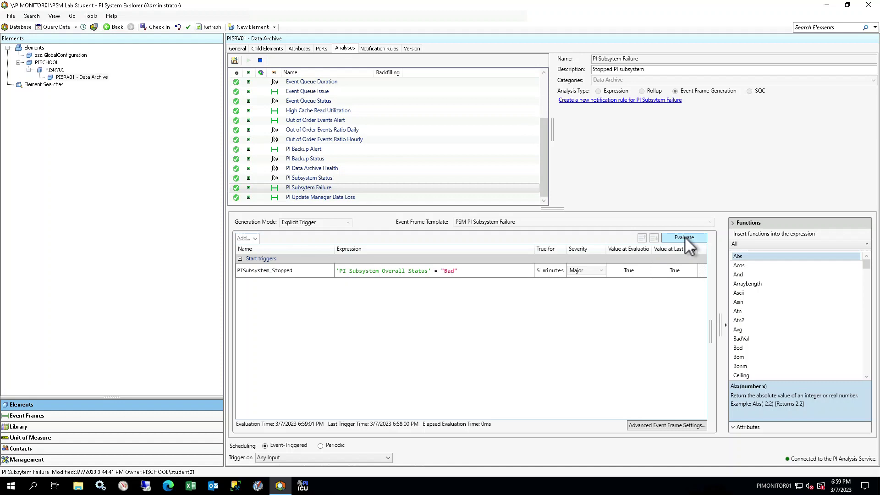
left_click(213, 486)
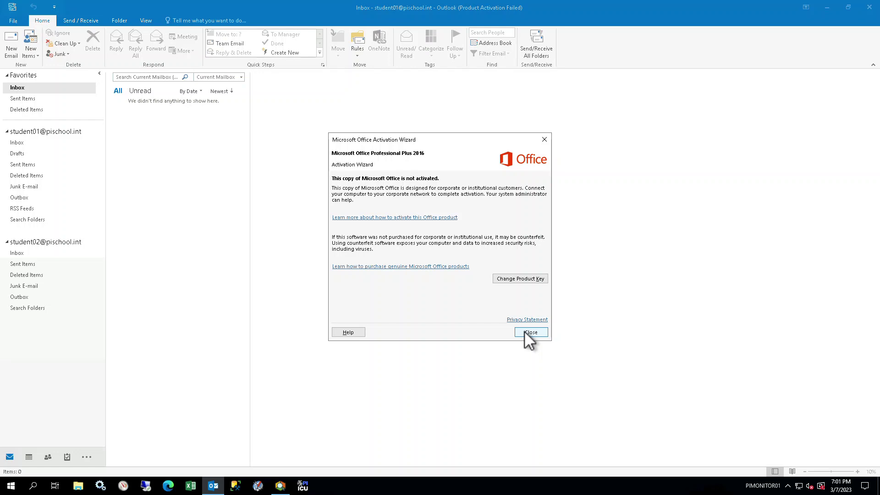
- Dismiss the Office Activation Wizard and accept the saved passwords for both e-mail accounts
left_click(525, 332)
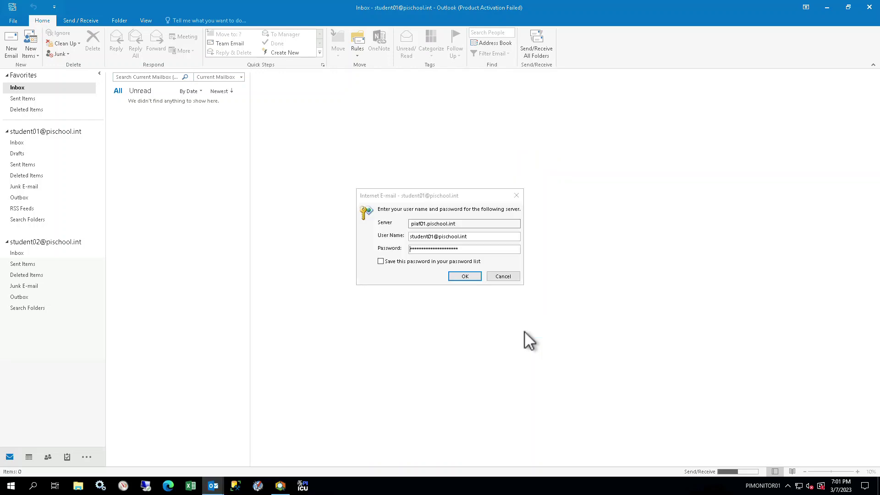
left_click(506, 251)
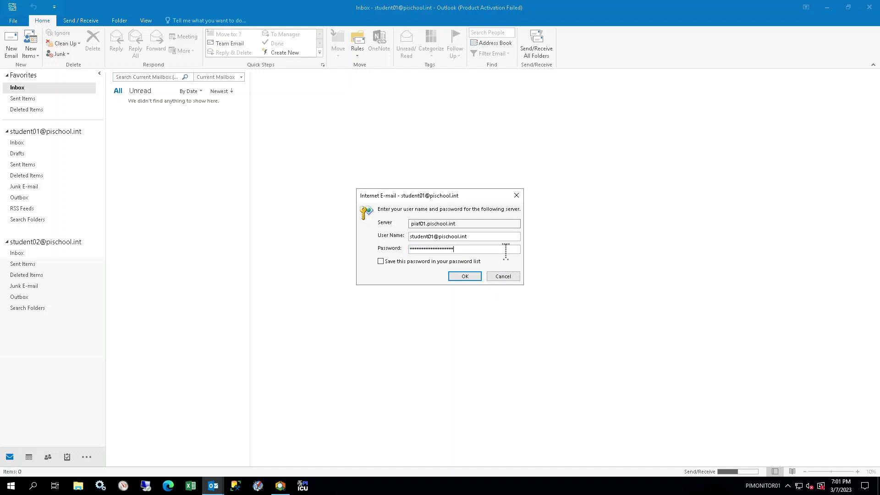
left_click(470, 276)
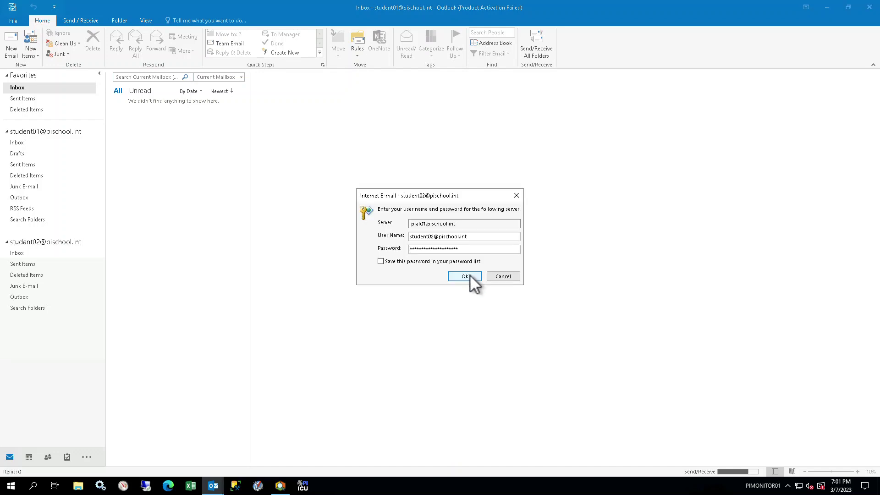
left_click(483, 250)
double_click(483, 249)
left_click(483, 250)
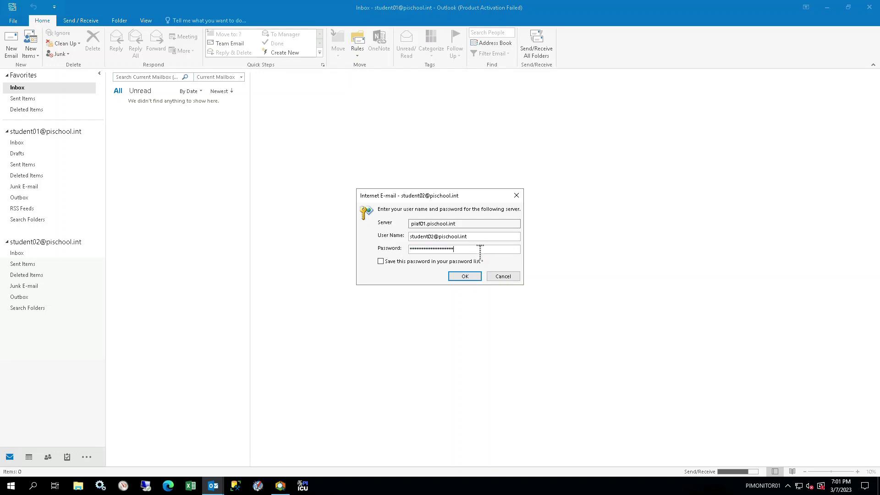
left_click(467, 276)
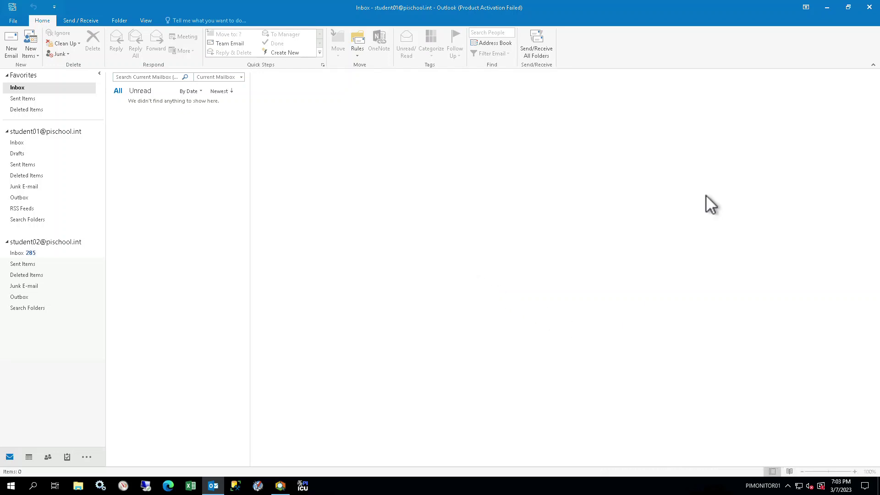
- Search PISRV01 - Data Archive's event frames, finding one lasting 0:06:20.306, then close the results
left_click(828, 8)
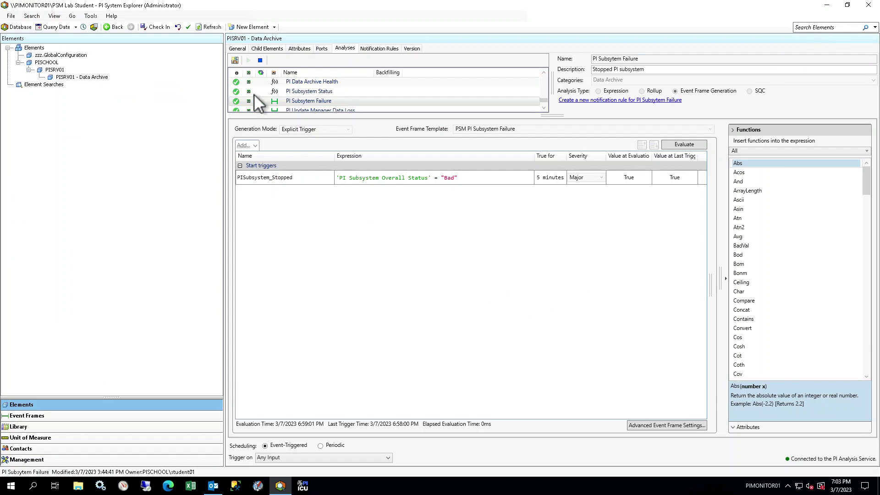
left_click(239, 49)
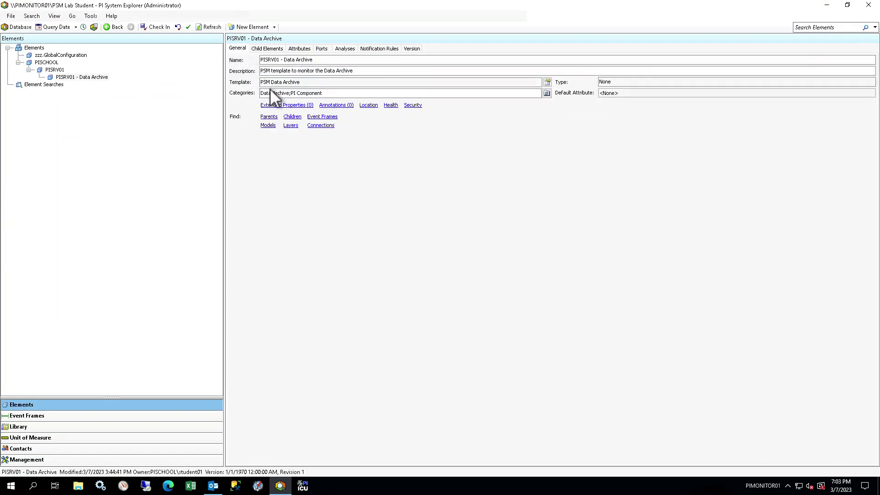
left_click(329, 118)
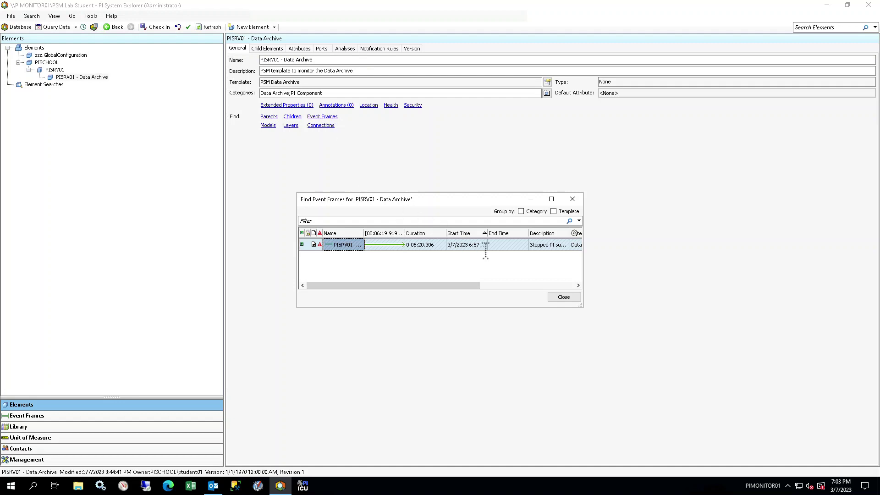
left_click(564, 297)
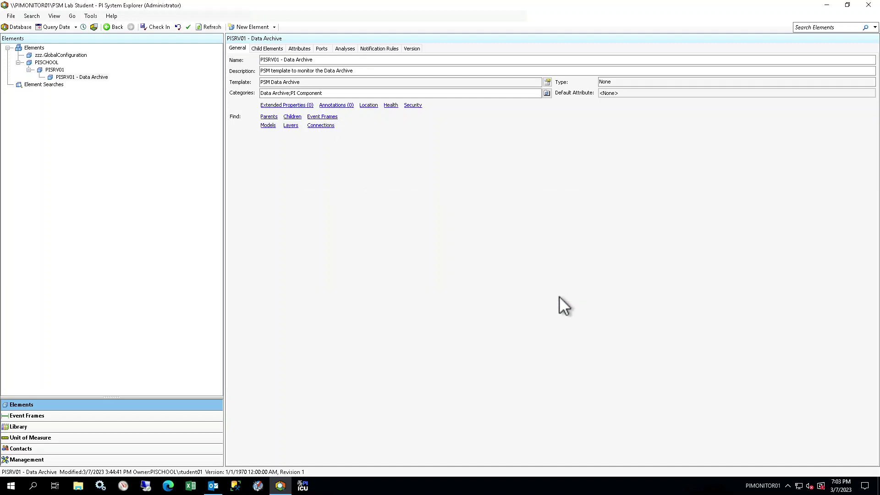
- Return to Outlook and run Send/Receive All Folders to fetch new notification mail
left_click(214, 488)
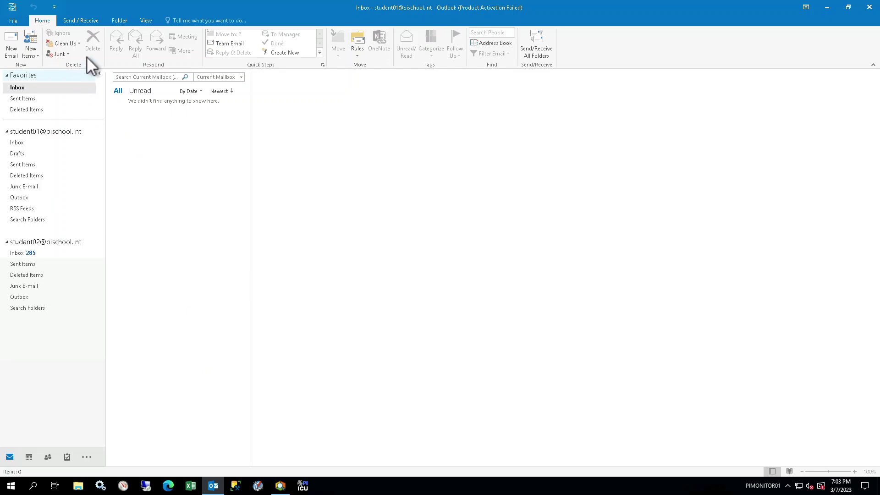
left_click(90, 21)
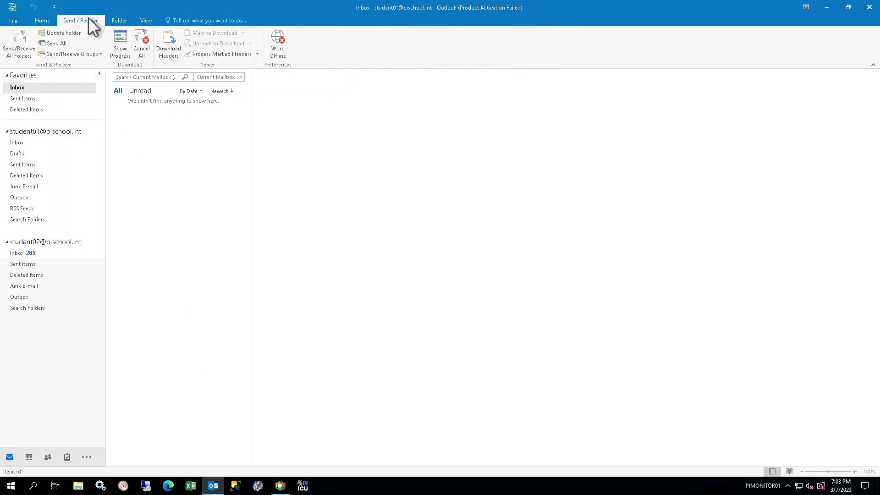
left_click(26, 48)
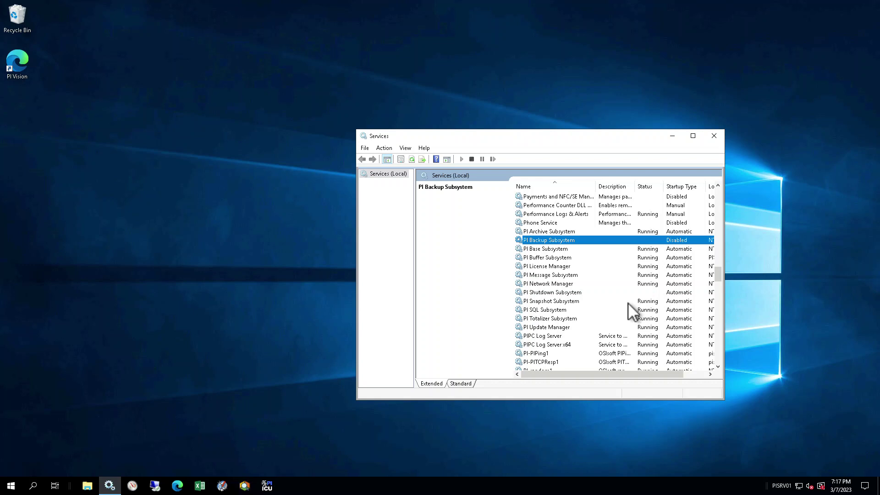
- Set PI Backup Subsystem's startup type to Automatic, apply it, and start the service
right_click(602, 238)
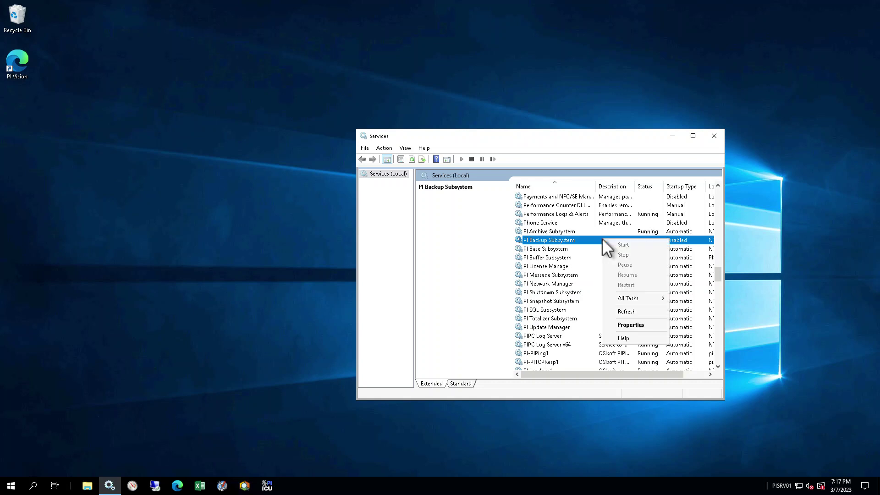
left_click(644, 324)
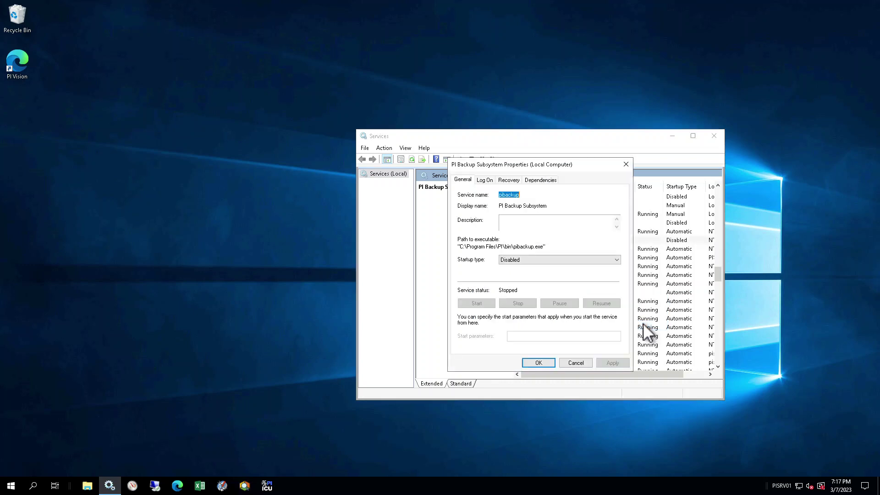
left_click(593, 263)
left_click(571, 274)
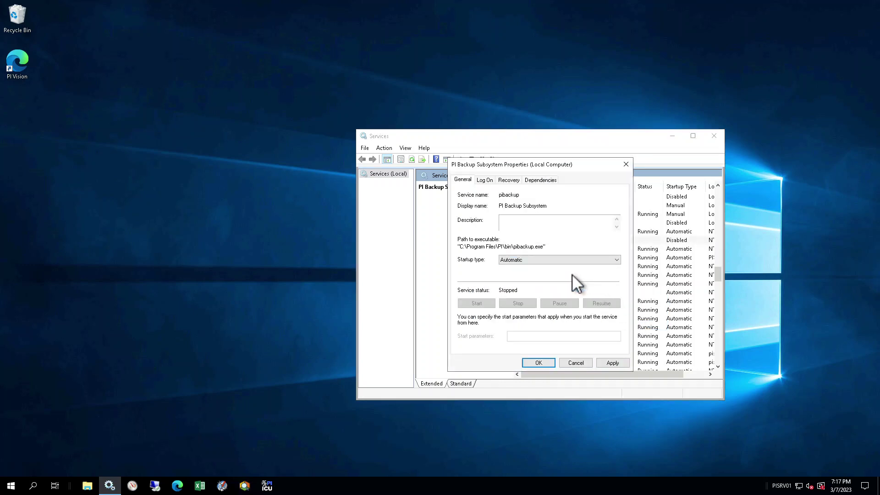
left_click(613, 359)
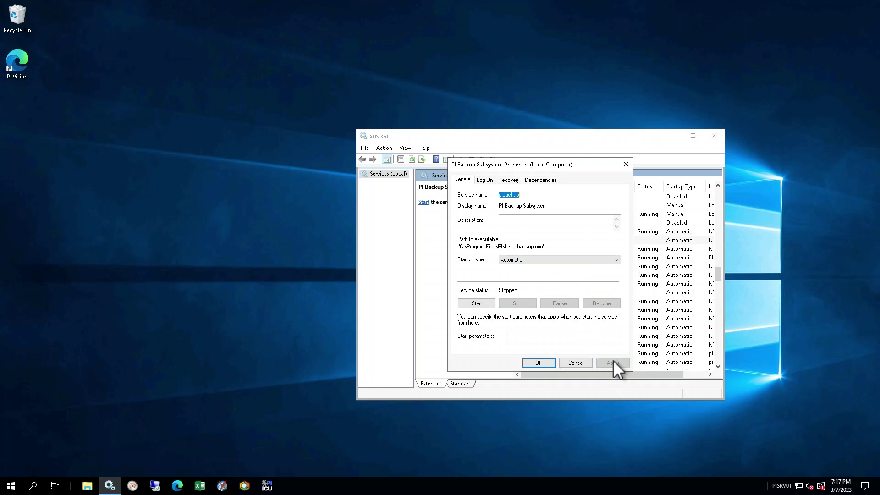
left_click(493, 305)
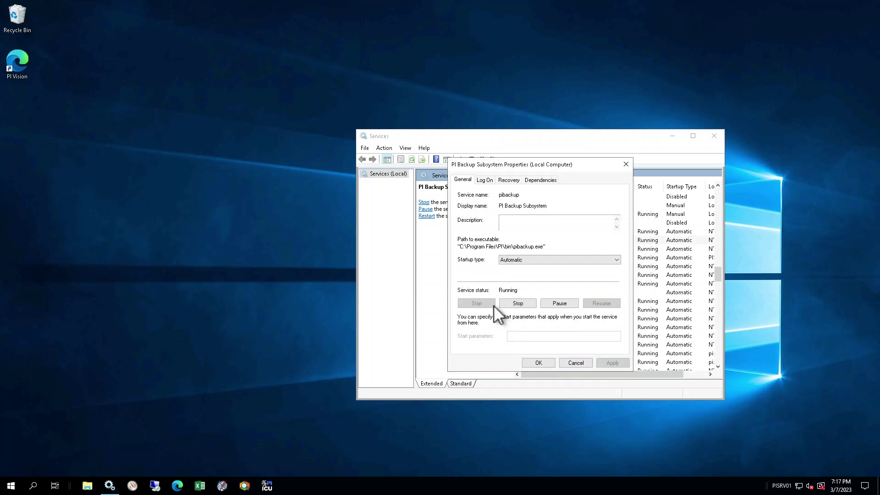
left_click(538, 362)
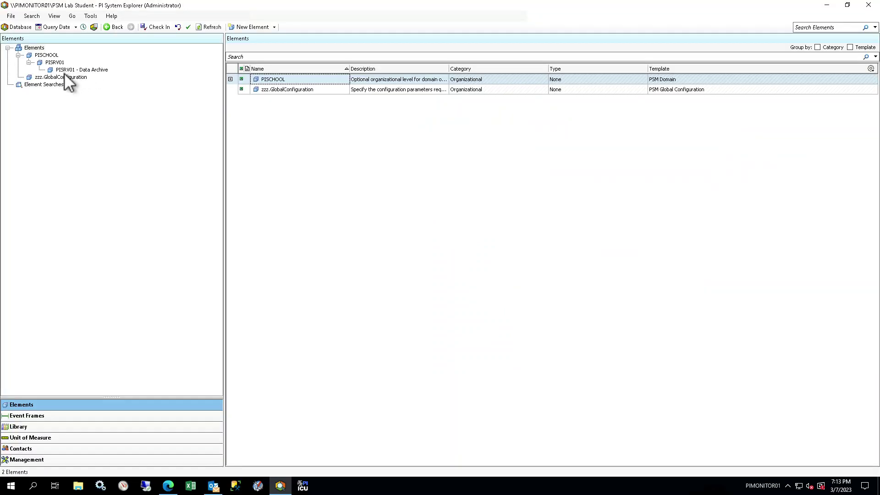
- Check PISRV01 - Data Archive's subsystem attributes, then list its event frames from General
left_click(65, 70)
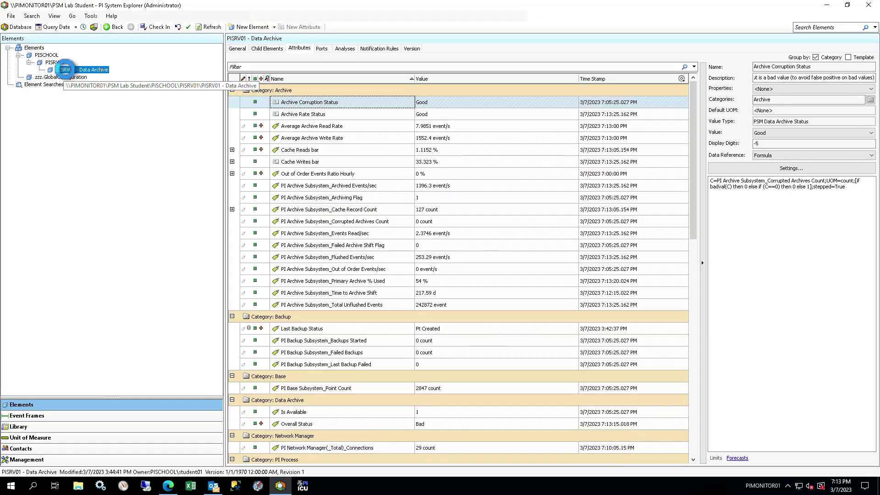
left_click(694, 301)
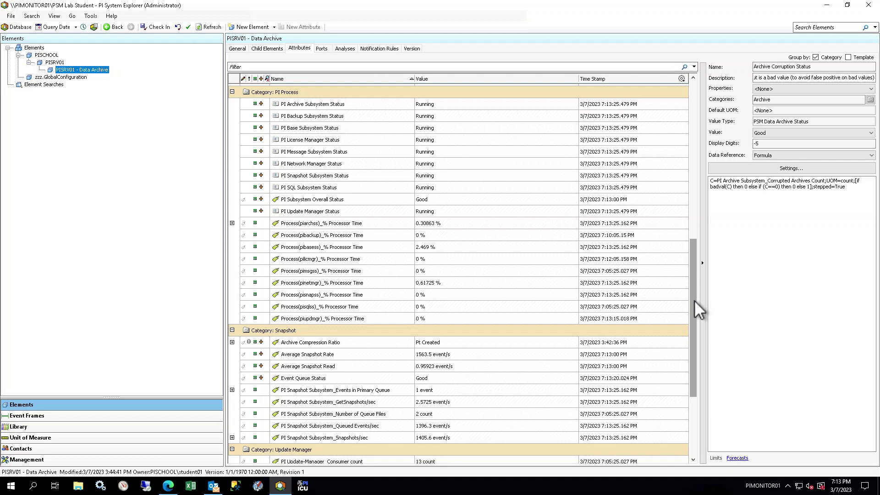
left_click(230, 50)
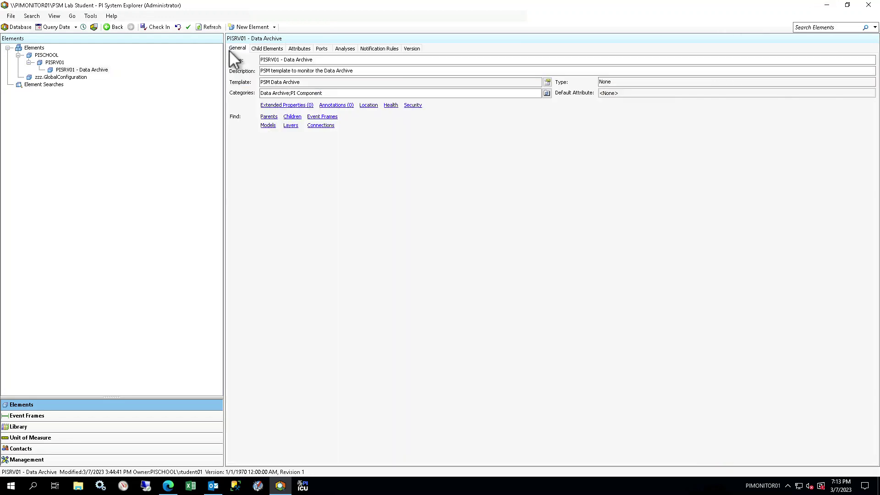
left_click(322, 118)
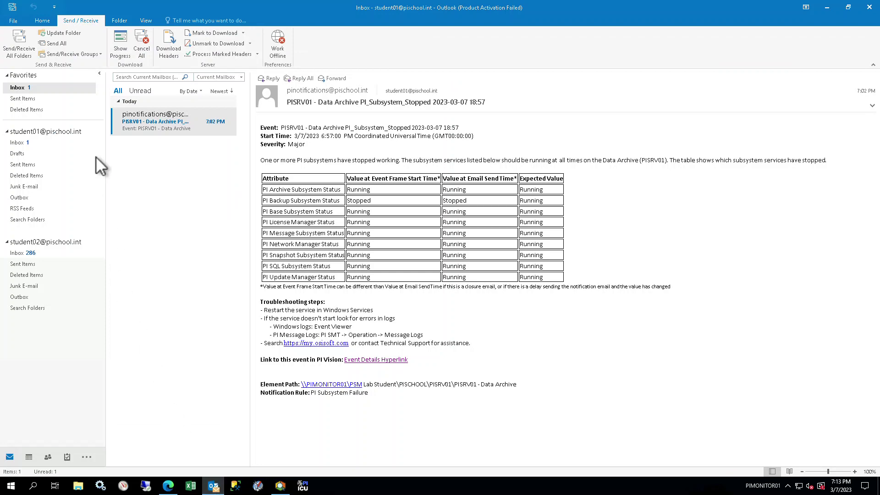
- Fetch new mail and read the 7:11 PM 'Notification is closed' email for PISRV01
left_click(20, 46)
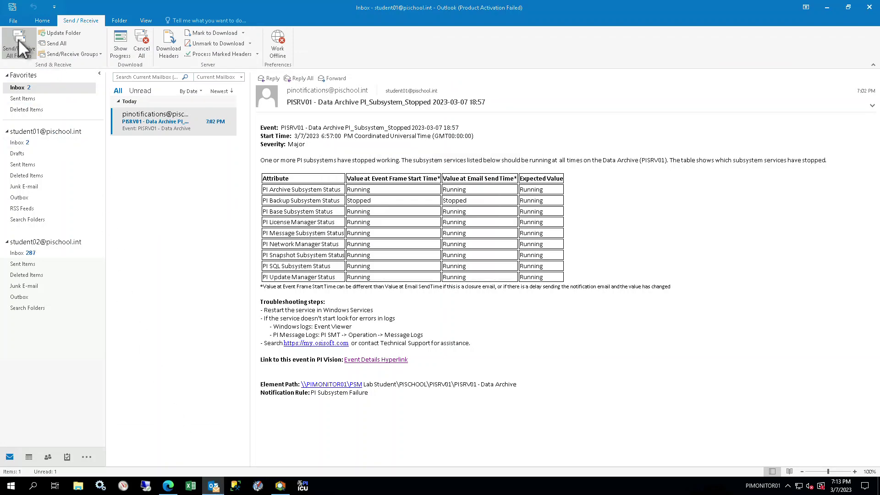
left_click(172, 122)
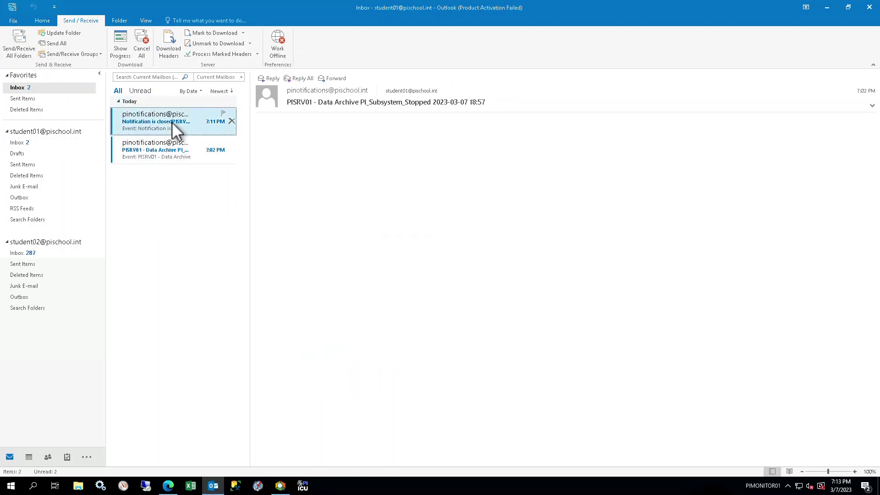